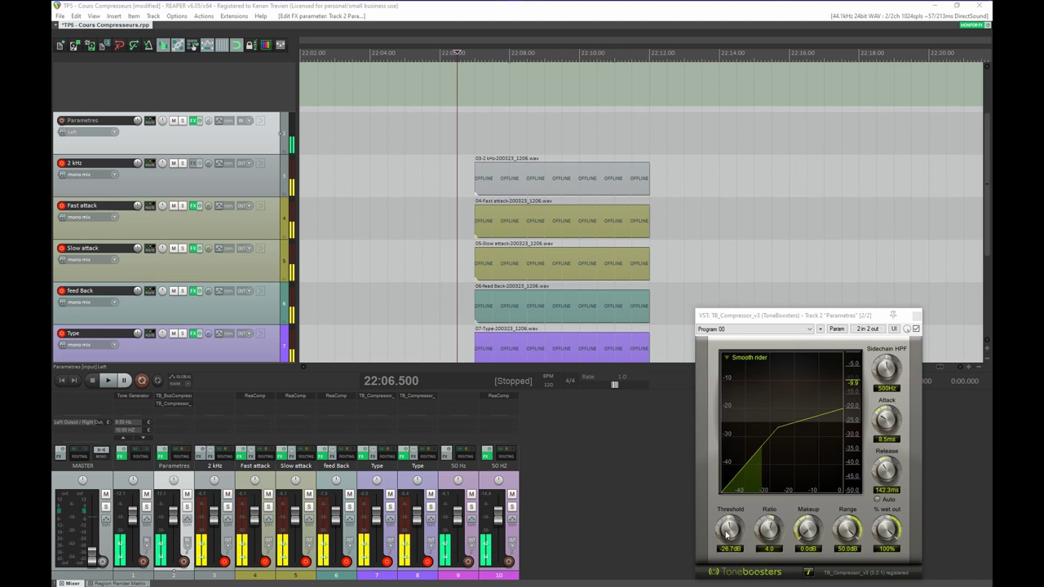
# - Adjust the Parametres track's TB_Compressor to a -25.5 dB threshold, 4.2 ratio and 2.0 dB makeup, then reposition its window over the timeline
pyautogui.scroll(5, 727, 531)
pyautogui.scroll(-3, 727, 532)
pyautogui.scroll(-4, 770, 530)
pyautogui.scroll(8, 770, 530)
pyautogui.scroll(-3, 770, 530)
pyautogui.scroll(2, 769, 531)
pyautogui.scroll(5, 812, 532)
pyautogui.scroll(-2, 810, 532)
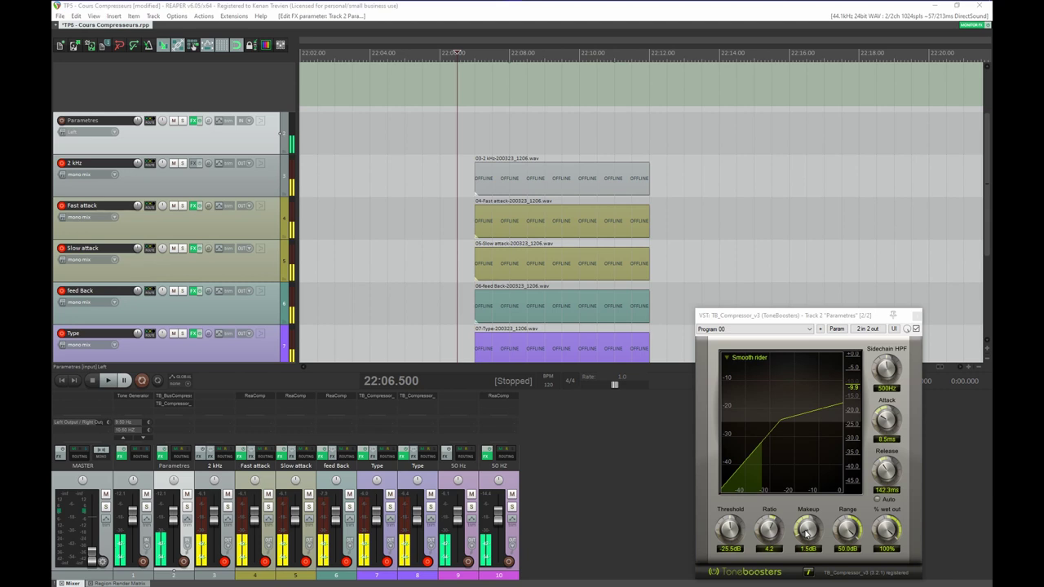
pyautogui.scroll(1, 806, 531)
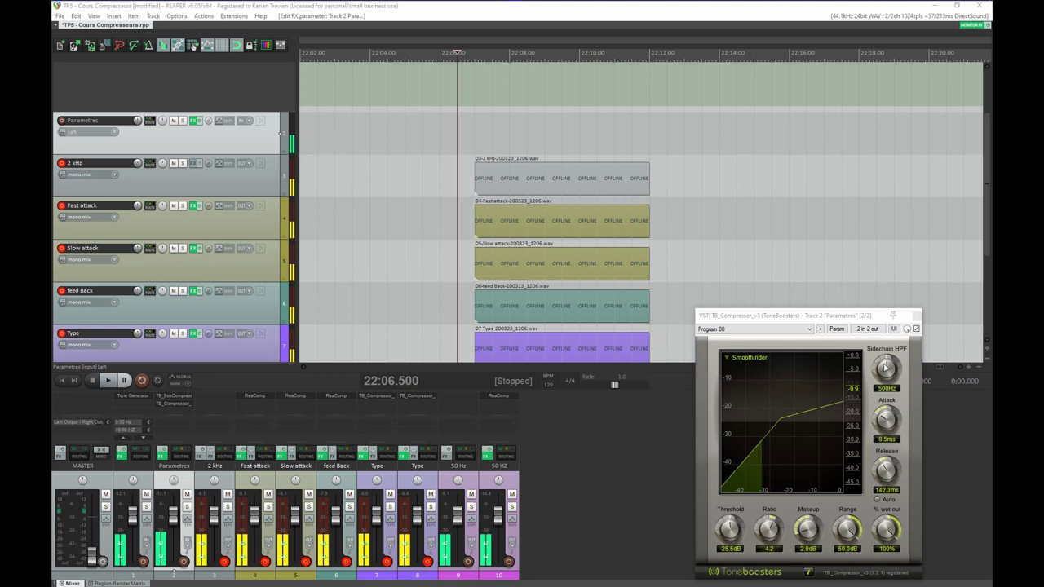
pyautogui.moveTo(835, 319); pyautogui.dragTo(880, 84)
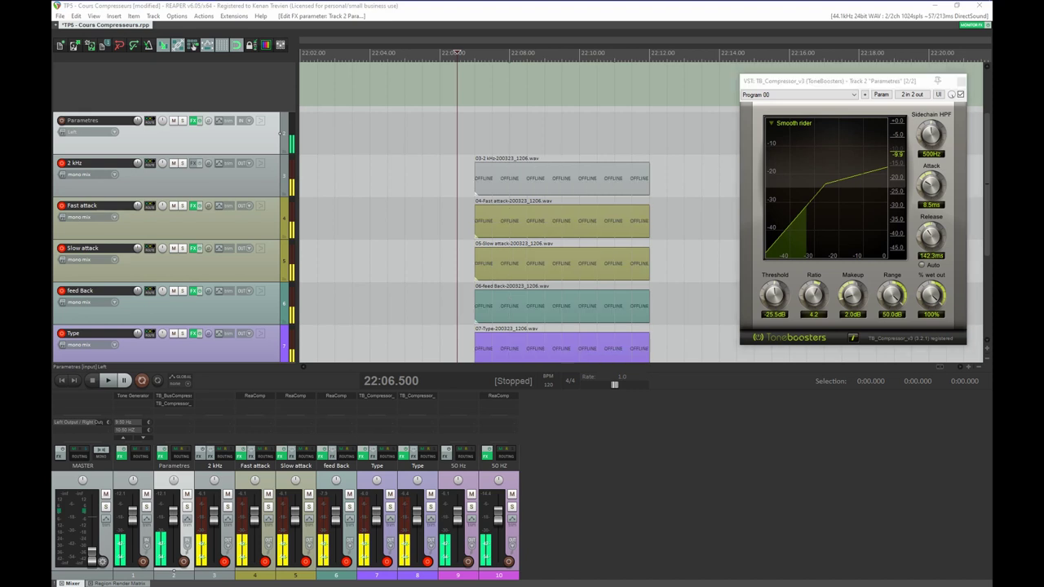
# - Switch to the browser, highlight the manual's sentence defining attack, and return to REAPER
pyautogui.hotkey('alt', 'Tab')
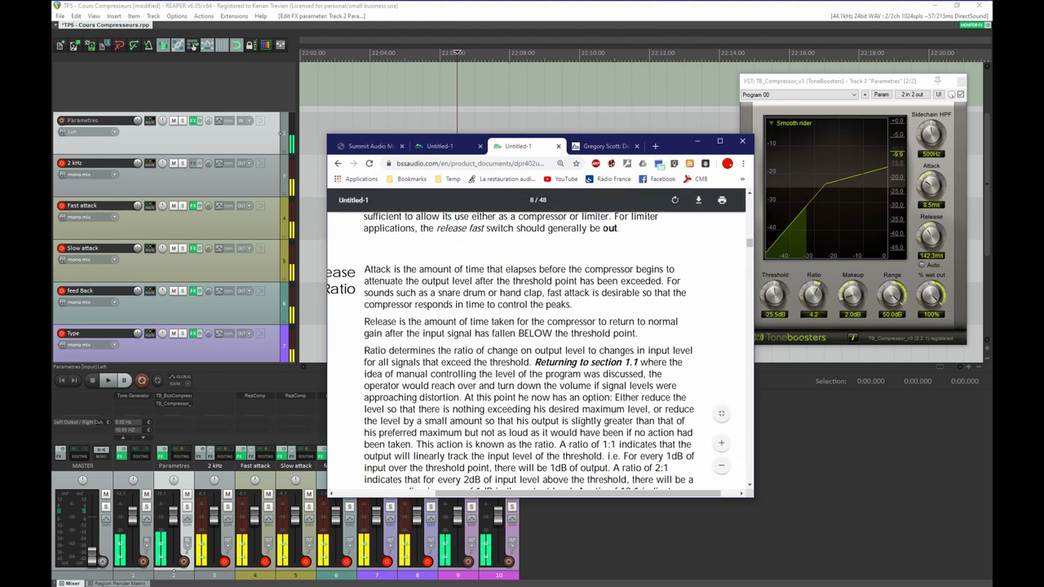
pyautogui.moveTo(364, 269); pyautogui.dragTo(660, 280)
pyautogui.click(307, 244)
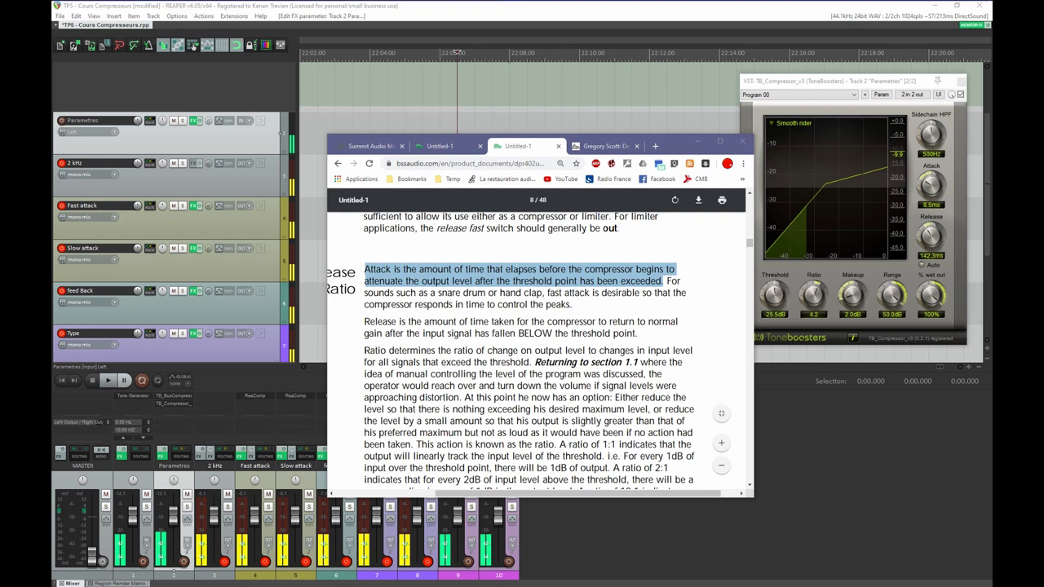
pyautogui.click(693, 143)
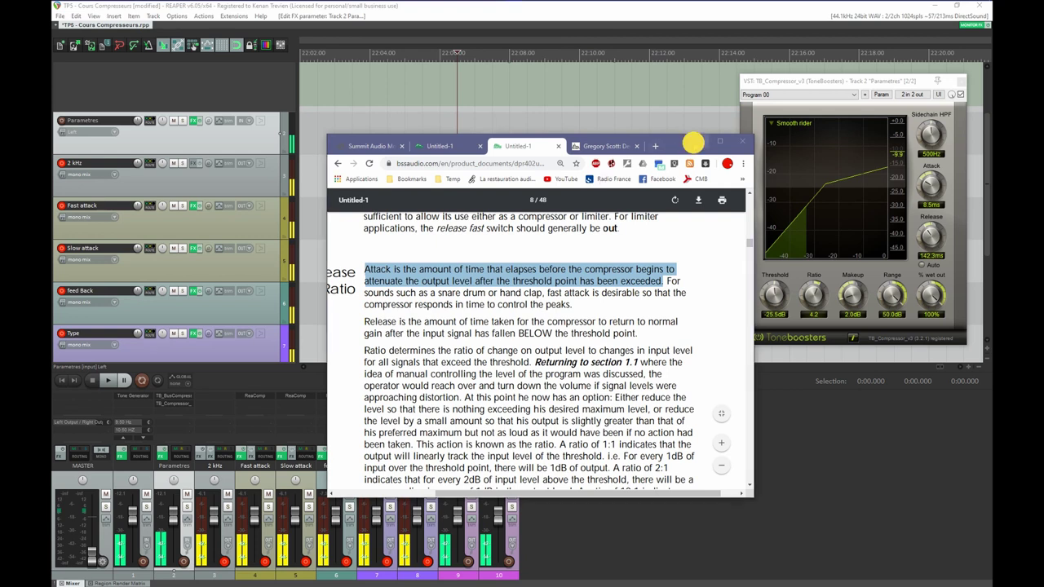
pyautogui.click(719, 141)
# - Place the edit cursor at 22:07.500, before the volume envelope's rise, and reopen the Parametres track's TB_Compressor
pyautogui.click(959, 81)
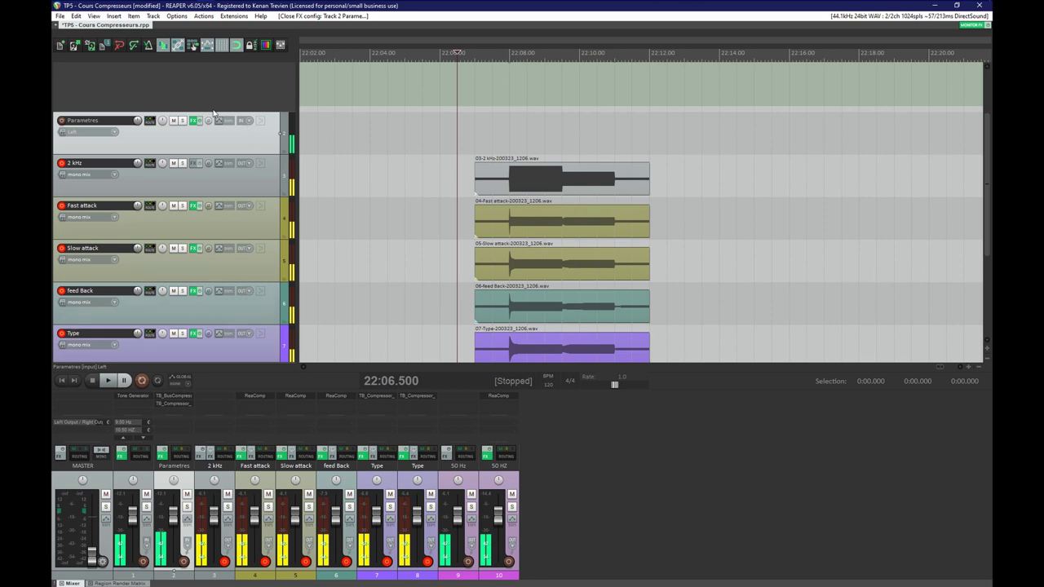
pyautogui.scroll(2, 213, 111)
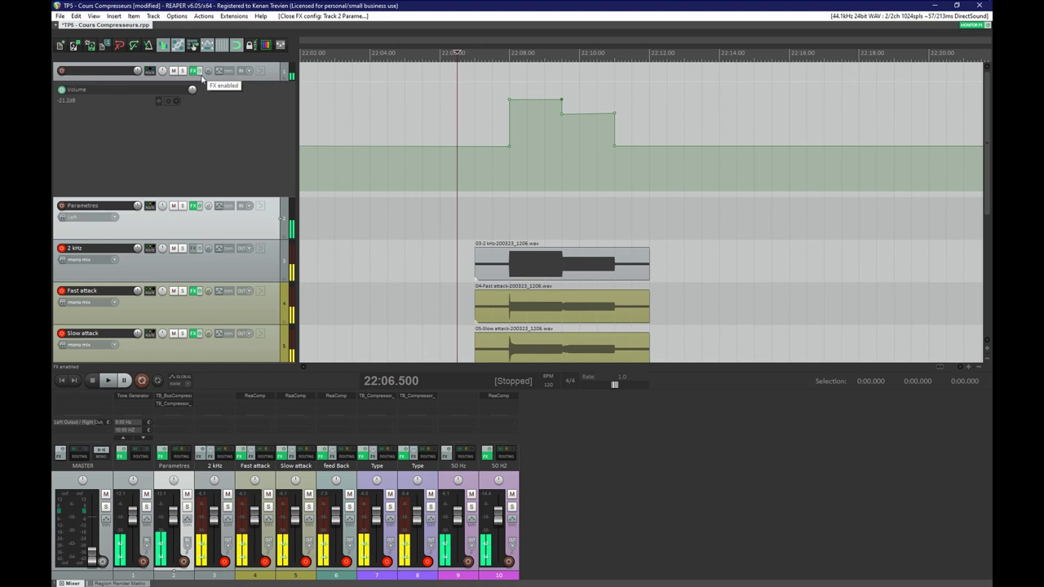
pyautogui.click(492, 97)
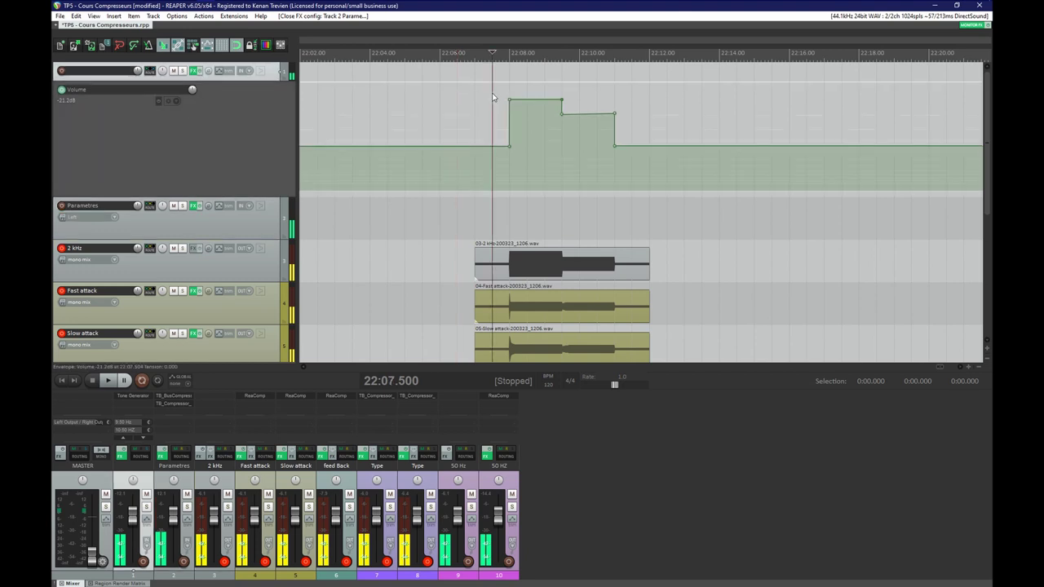
pyautogui.click(178, 402)
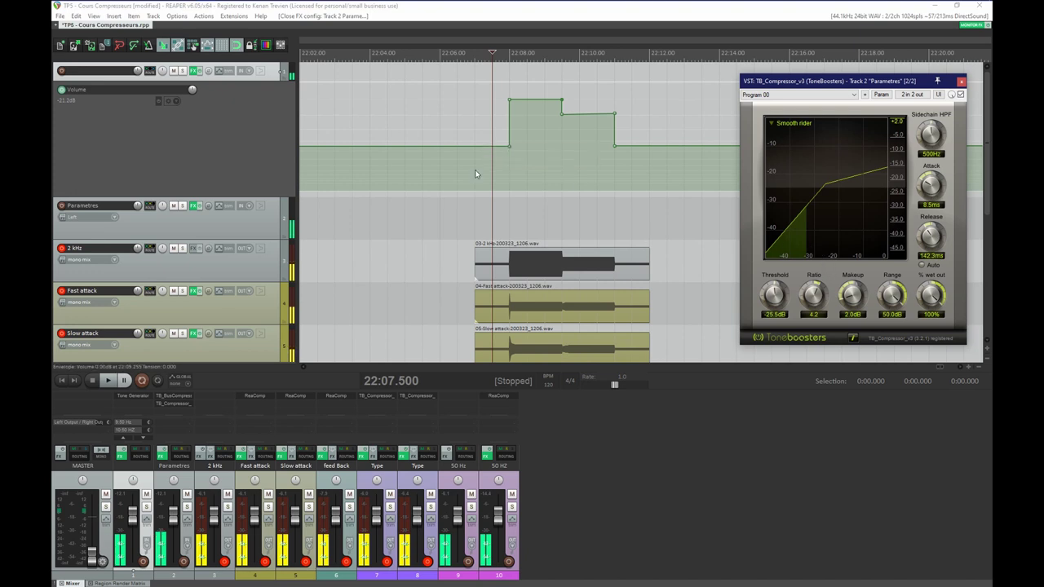
# - Examine the compressor's gain reduction with the edit cursor at 22:08.500, 22:10.500 and 22:11.500
pyautogui.click(529, 70)
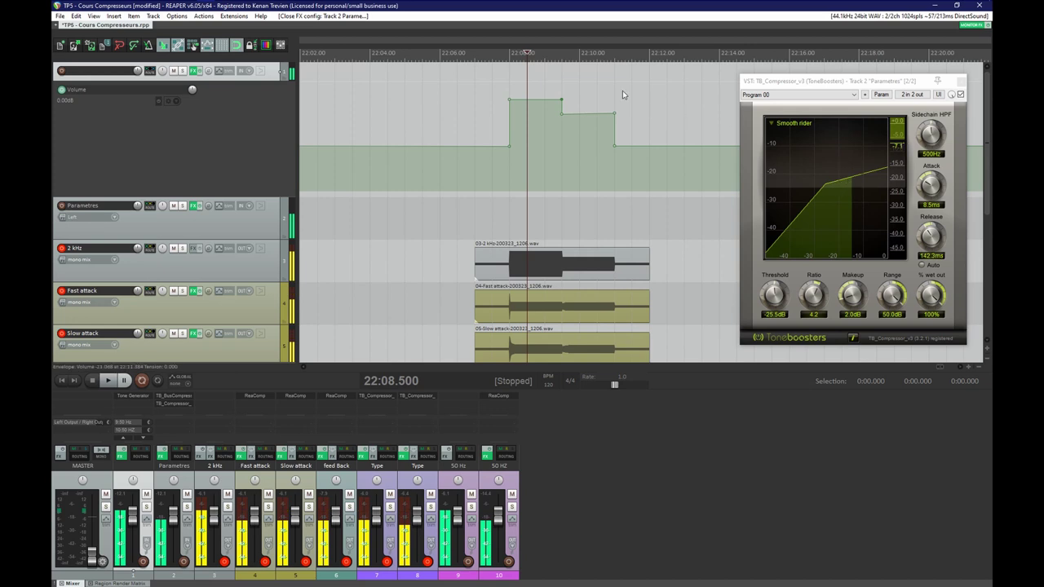
pyautogui.click(597, 78)
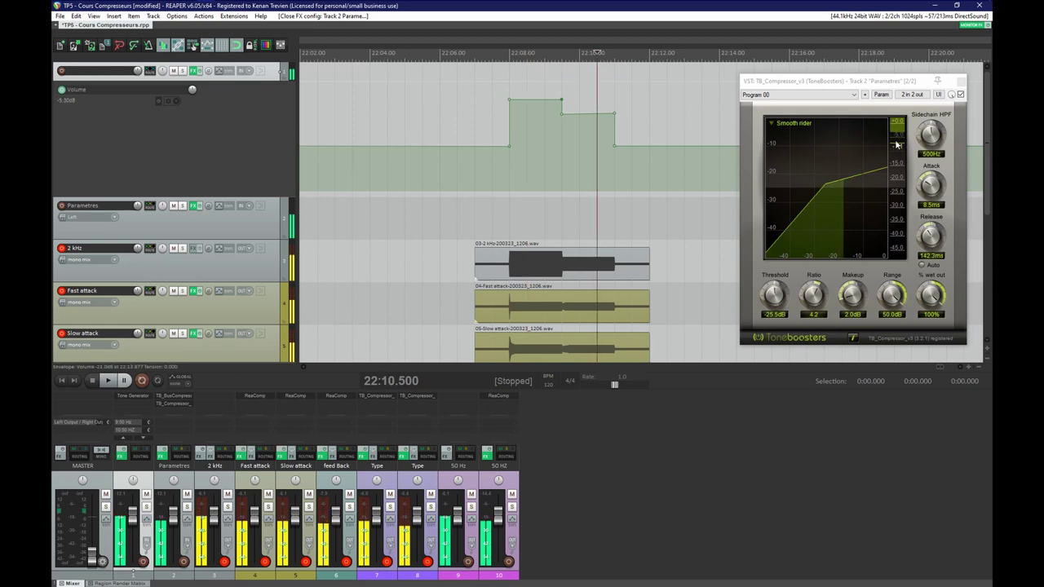
pyautogui.click(631, 98)
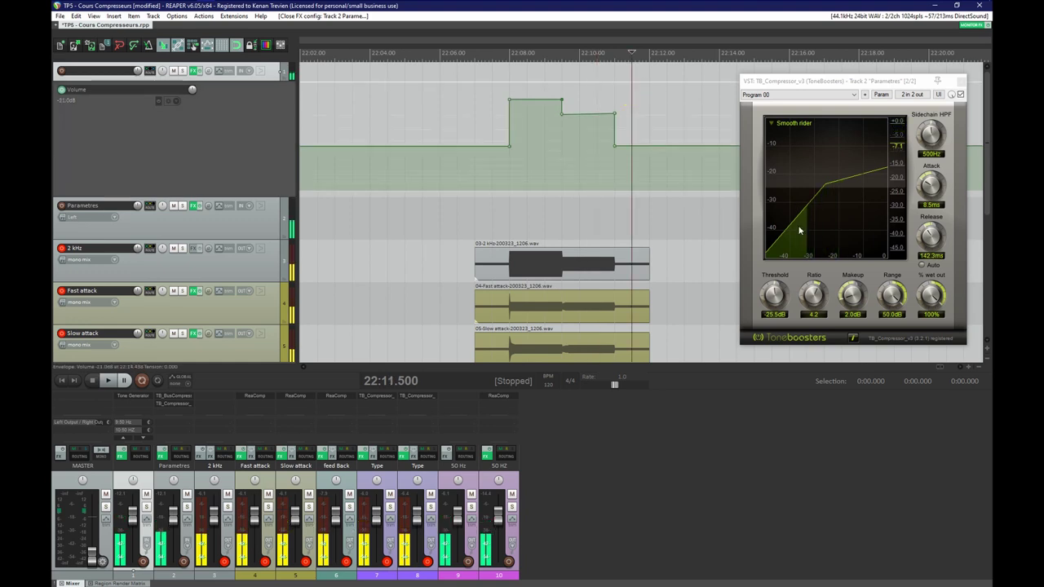
# - Place the edit cursor at 22:08.500 and move the compressor window below the timeline
pyautogui.click(523, 232)
pyautogui.scroll(4, 523, 232)
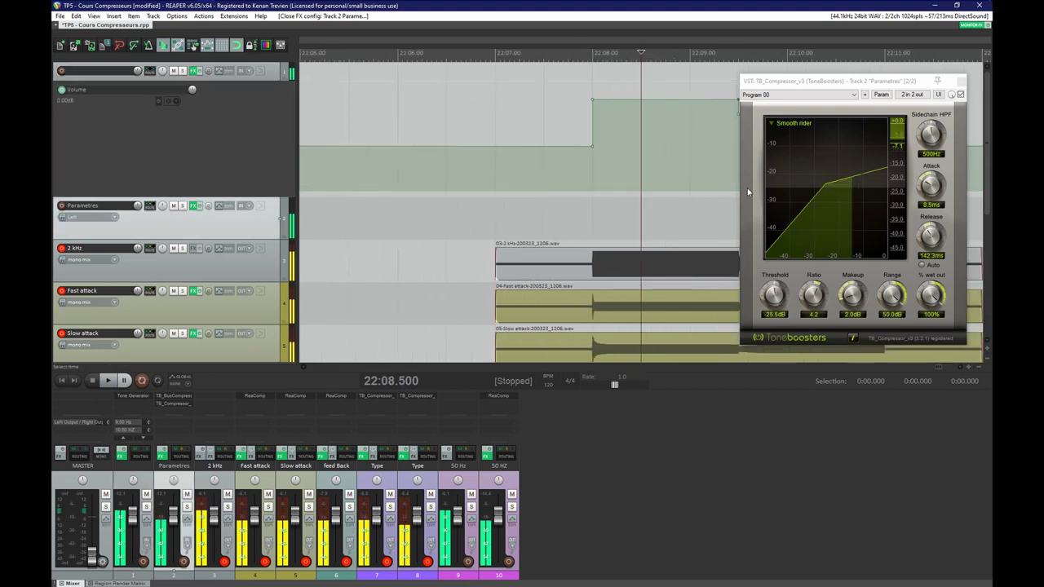
pyautogui.moveTo(863, 78); pyautogui.dragTo(855, 395)
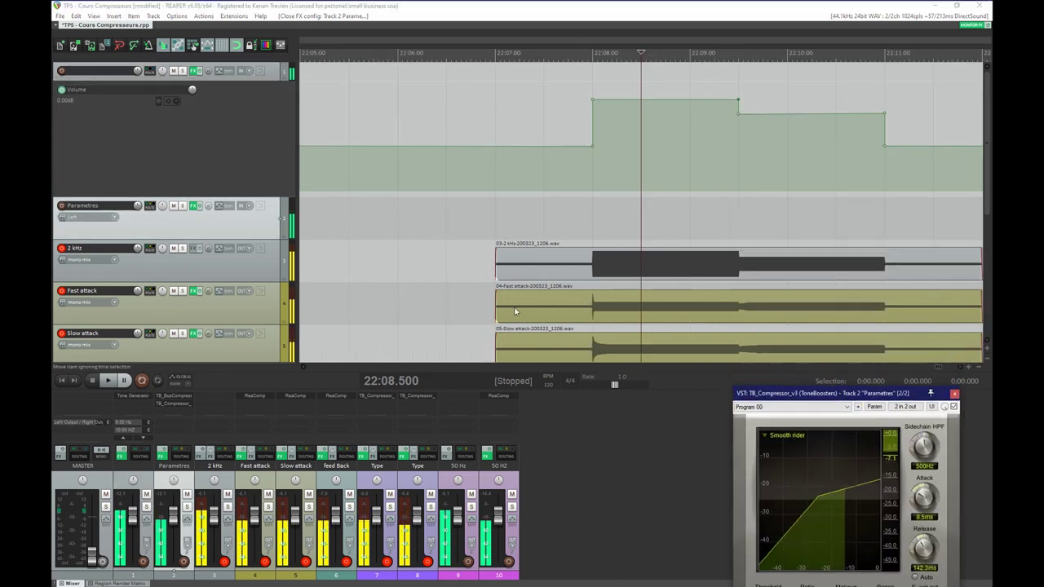
# - Compare the recorded waveforms of the compressed tracks around the level jump at 22:08.000
pyautogui.scroll(-2, 335, 274)
pyautogui.scroll(2, 616, 187)
pyautogui.scroll(-2, 616, 187)
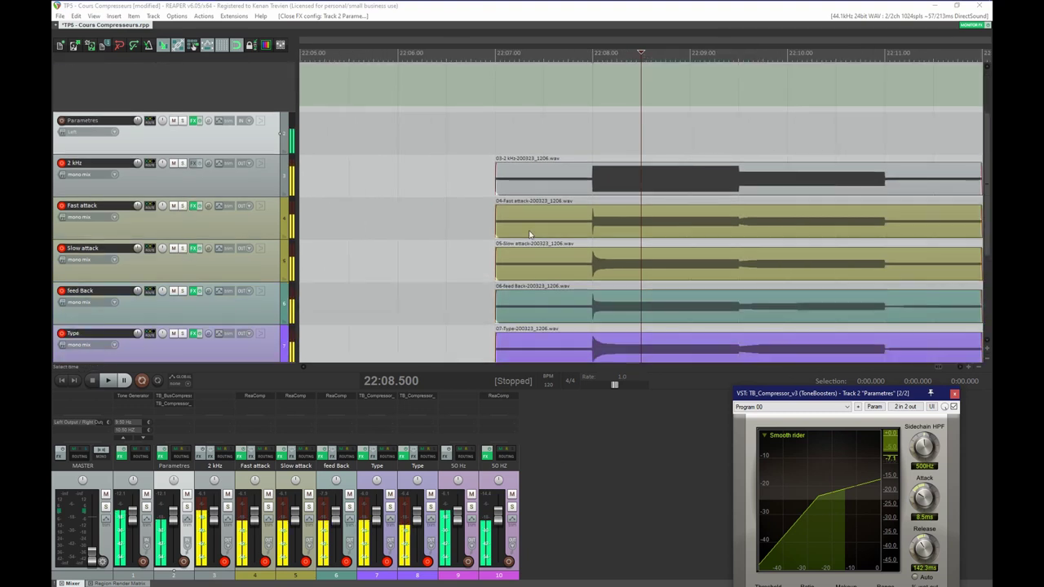
pyautogui.click(602, 144)
pyautogui.scroll(5, 603, 145)
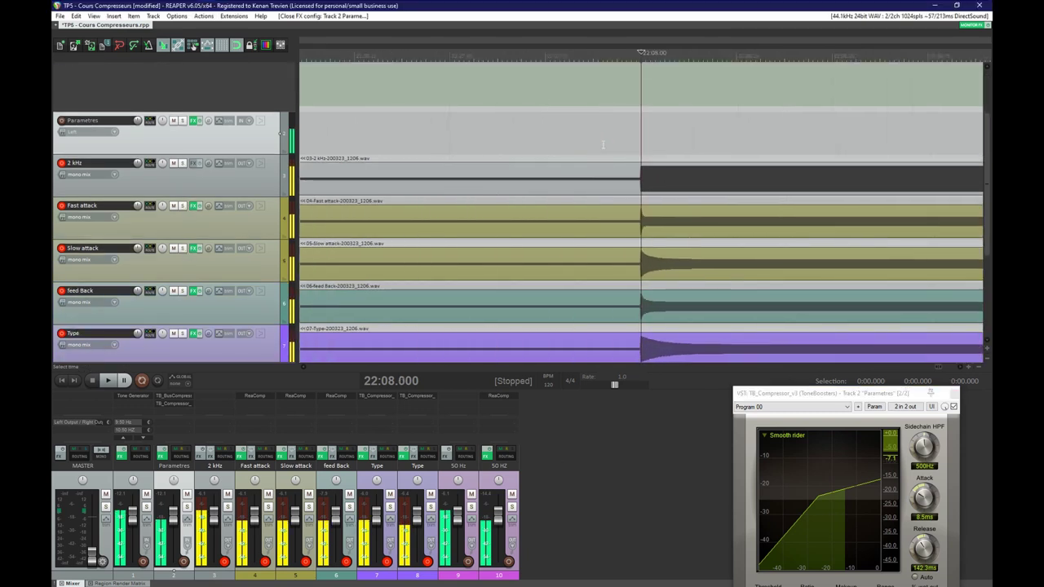
pyautogui.scroll(4, 602, 145)
pyautogui.scroll(-6, 603, 145)
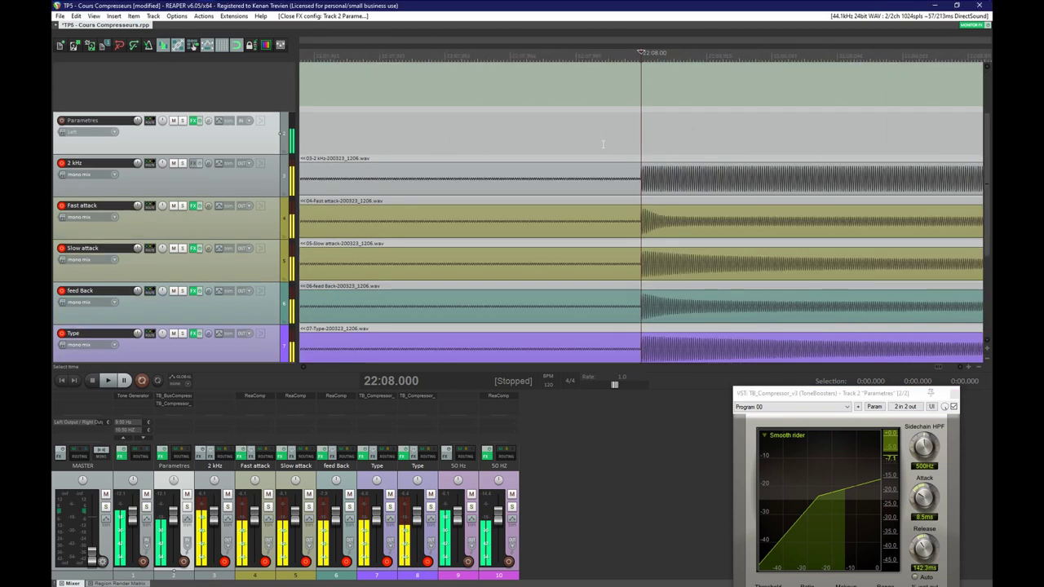
pyautogui.scroll(-3, 603, 144)
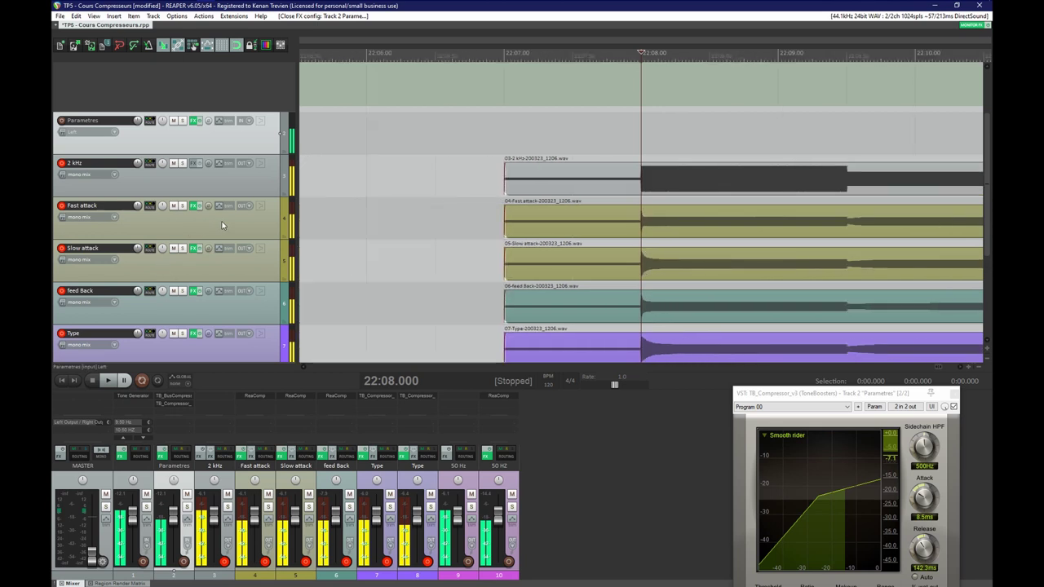
# - Close TB_Compressor and open the Fast attack track's ReaComp, placing its window below the timeline
pyautogui.click(955, 392)
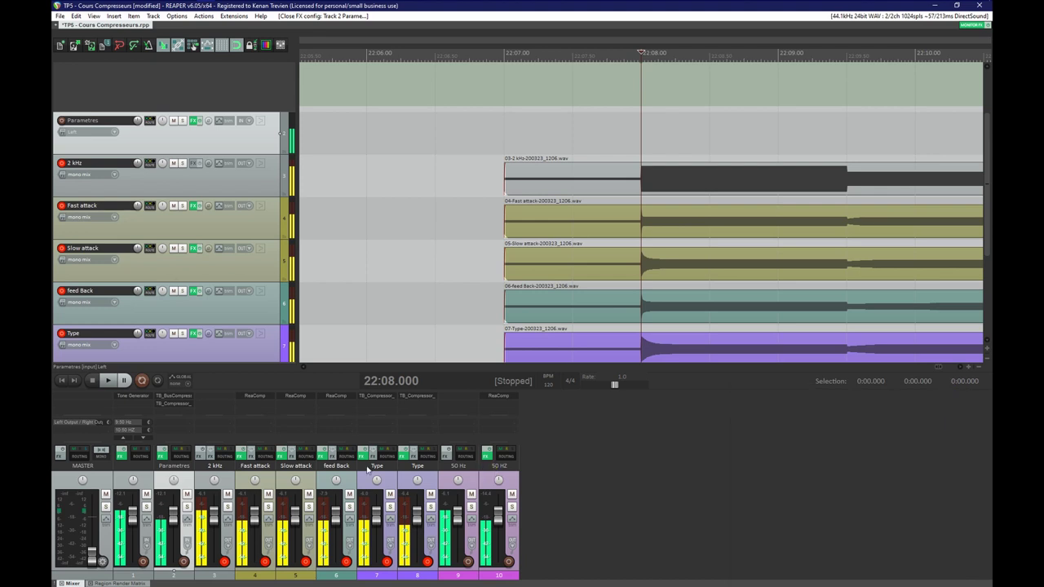
pyautogui.click(256, 396)
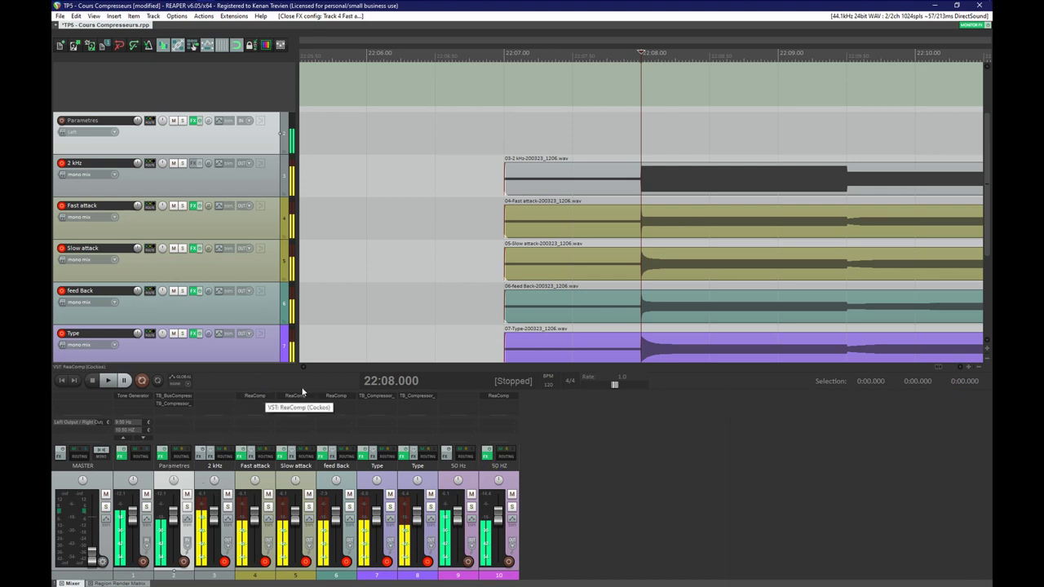
pyautogui.click(255, 395)
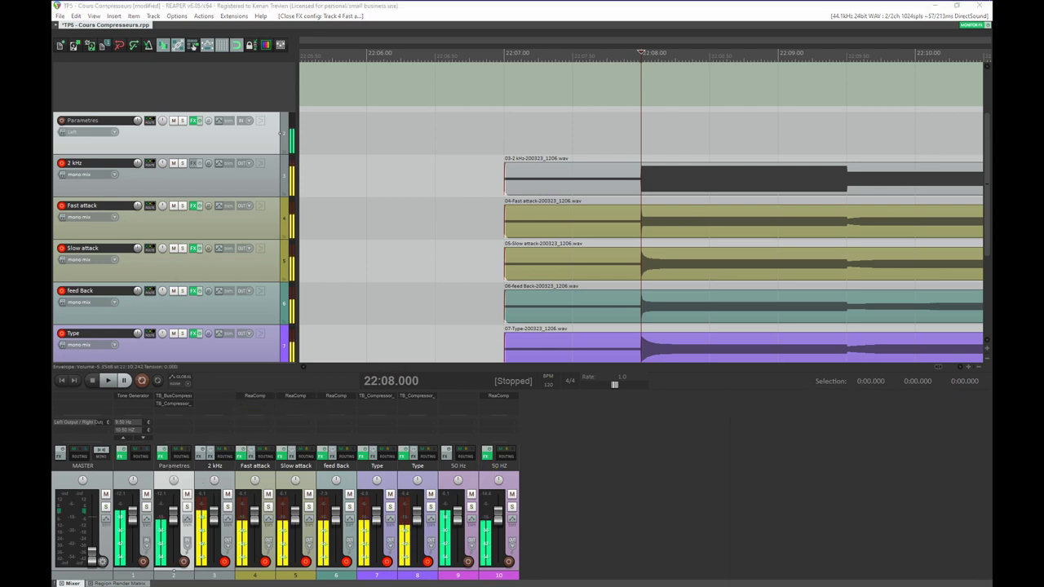
pyautogui.moveTo(867, 192); pyautogui.dragTo(712, 396)
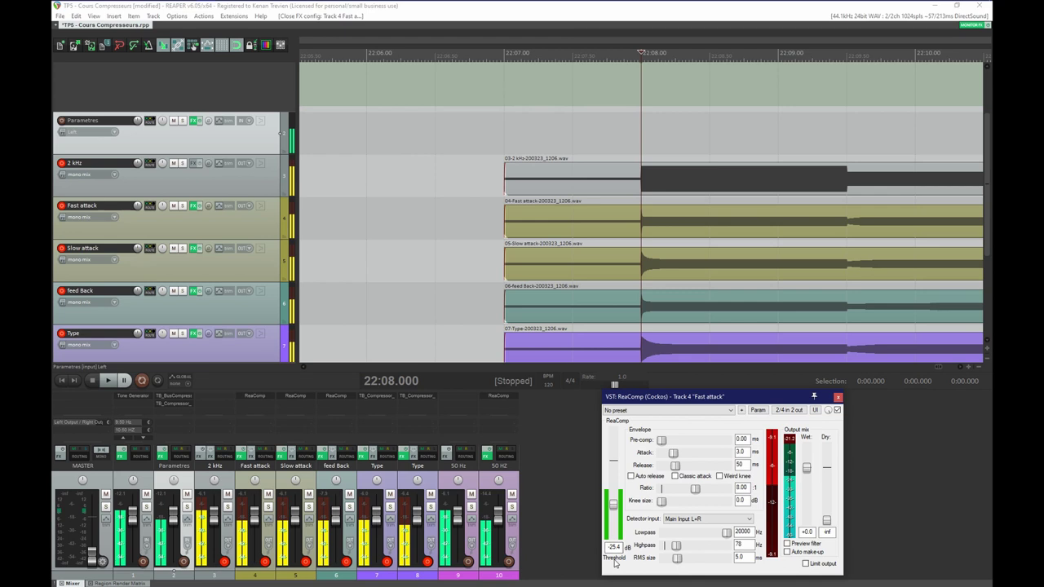
# - Examine ReaComp's gain reduction at 22:07.500, 22:08.500, 22:09.500, 22:10.000 and 22:11.500, returning the edit cursor to 22:07.500
pyautogui.click(583, 136)
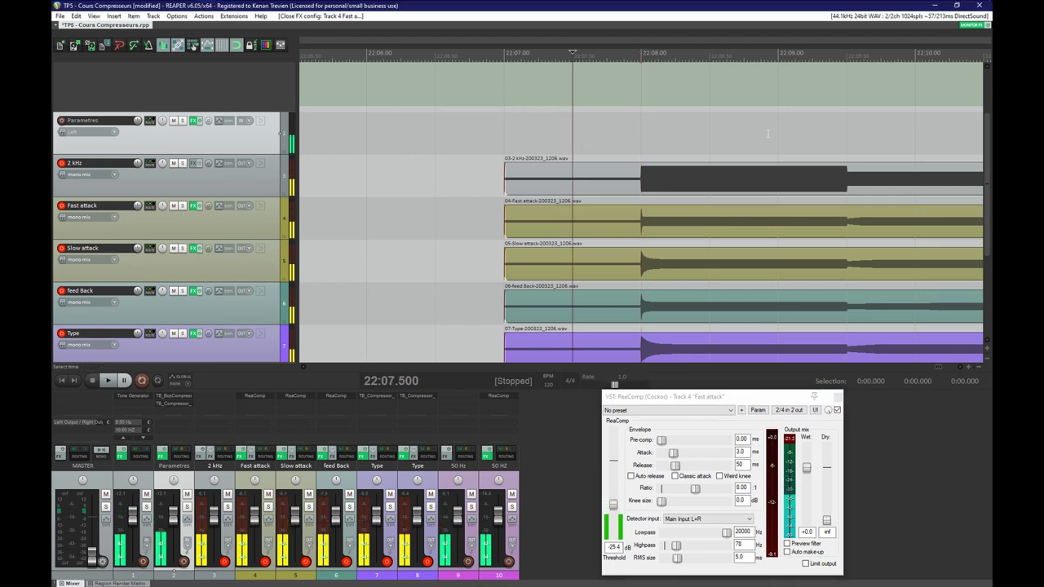
pyautogui.click(696, 111)
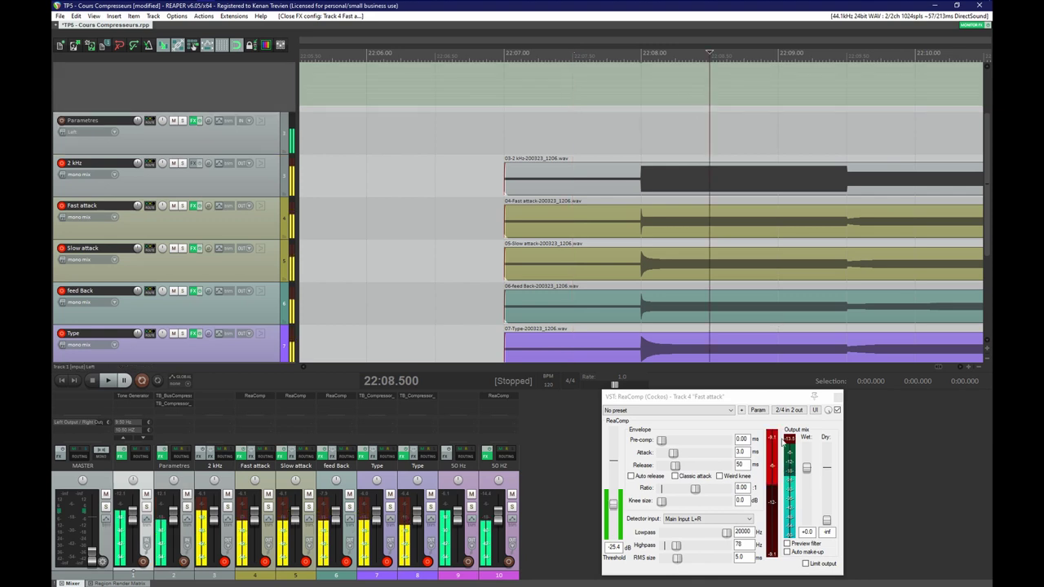
pyautogui.click(866, 128)
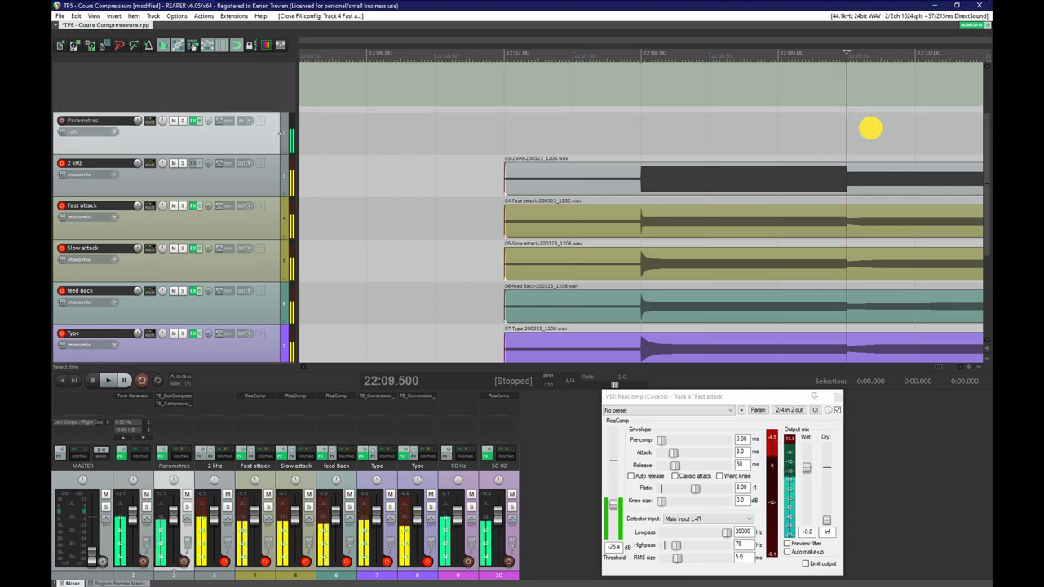
pyautogui.click(881, 60)
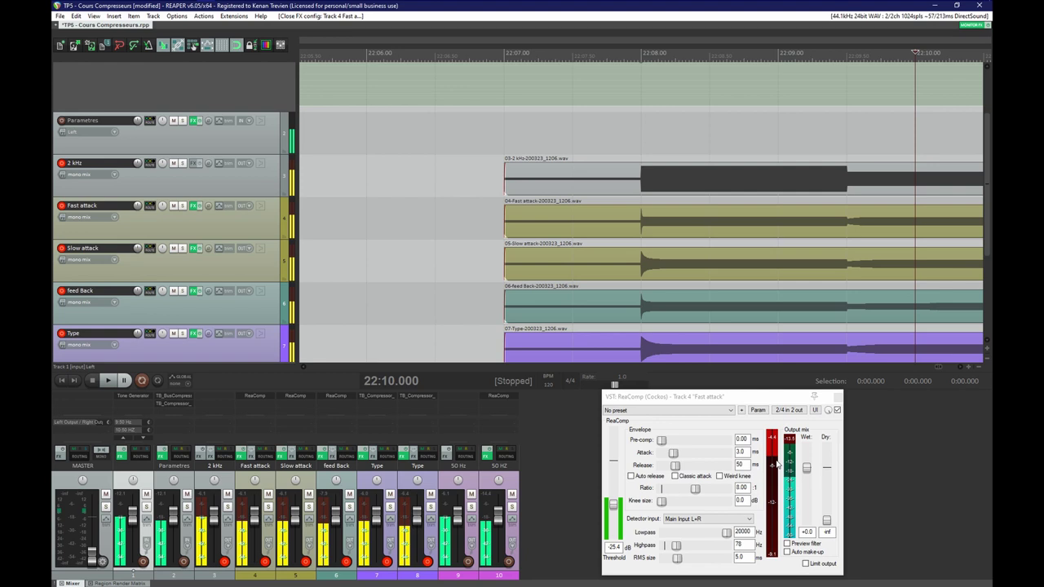
pyautogui.scroll(-2, 781, 323)
pyautogui.click(779, 131)
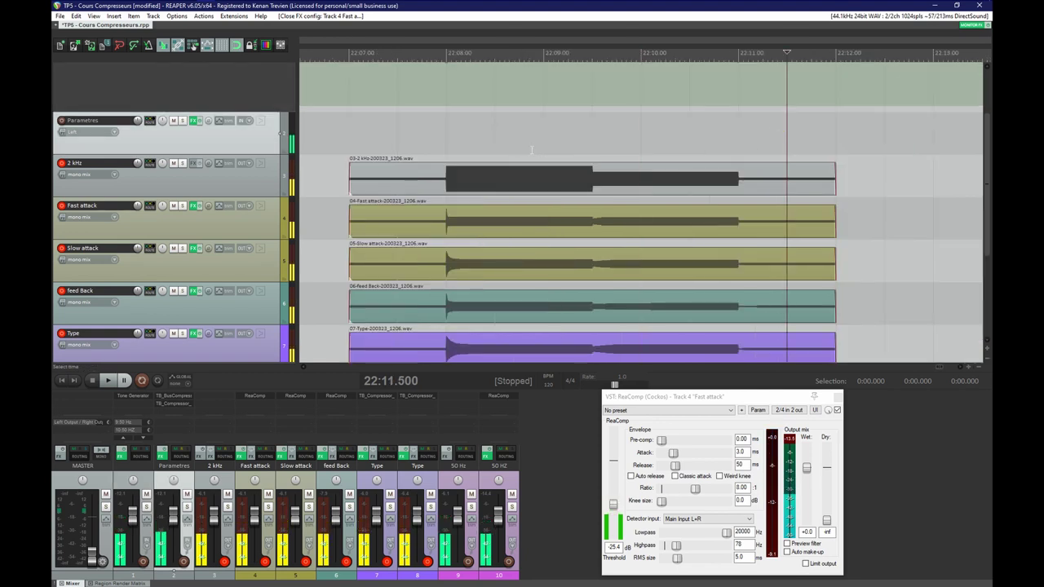
pyautogui.click(409, 128)
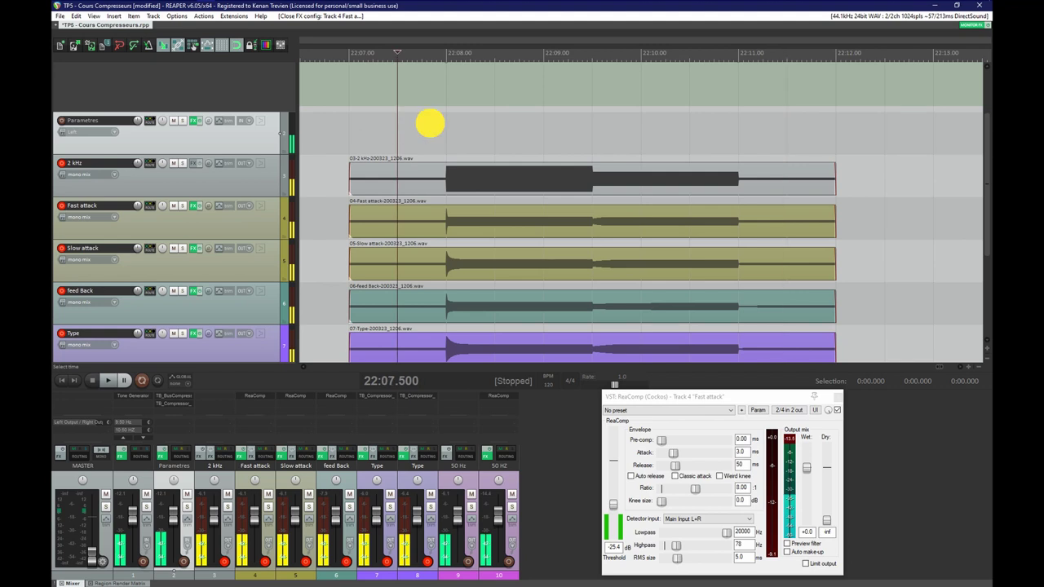
# - Place the edit cursor at 22:08.000 and enlarge the heights of the Fast attack and 2 kHz tracks
pyautogui.click(430, 123)
pyautogui.scroll(4, 403, 143)
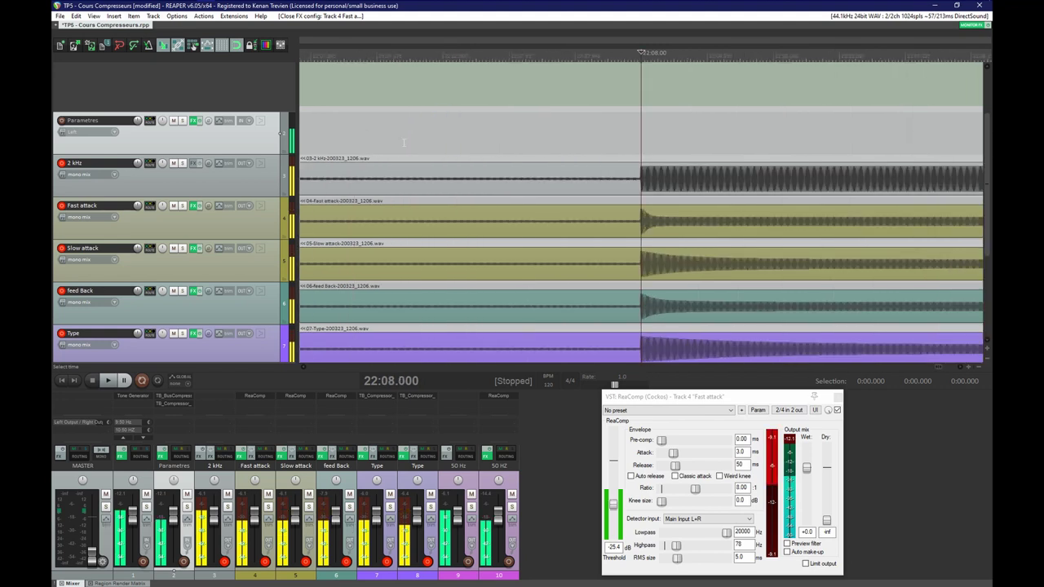
pyautogui.moveTo(270, 241); pyautogui.dragTo(259, 315)
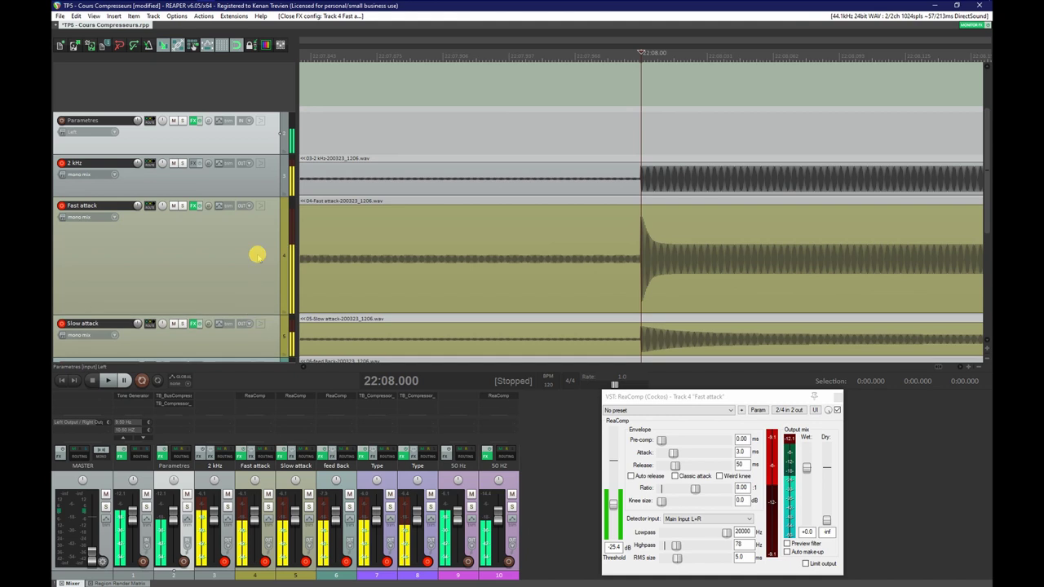
pyautogui.click(271, 196)
pyautogui.moveTo(271, 196); pyautogui.dragTo(256, 261)
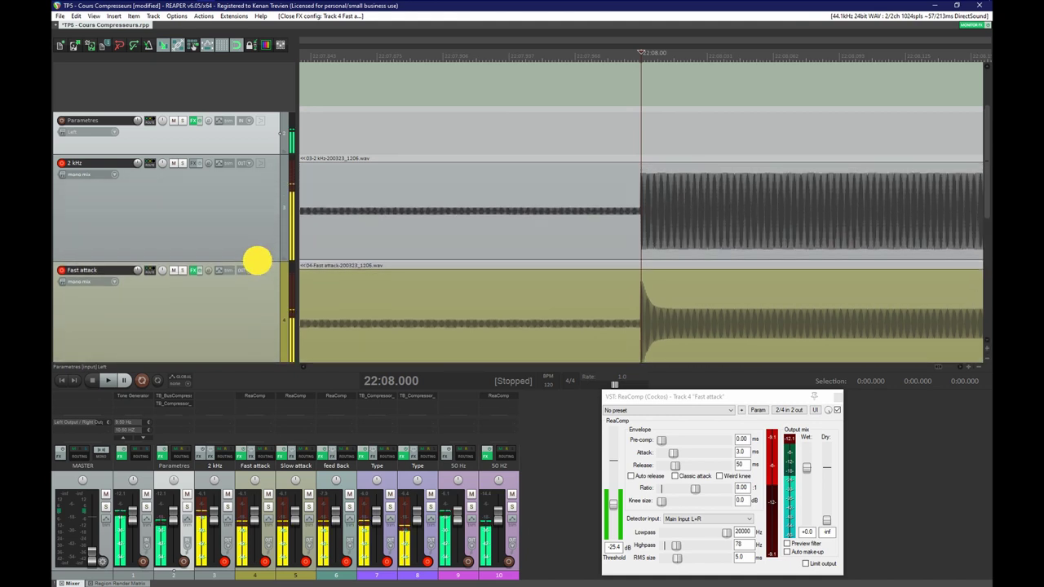
# - Compare the 2 kHz and Fast attack waveforms in detail around the attack at 22:08.000
pyautogui.scroll(-1, 171, 302)
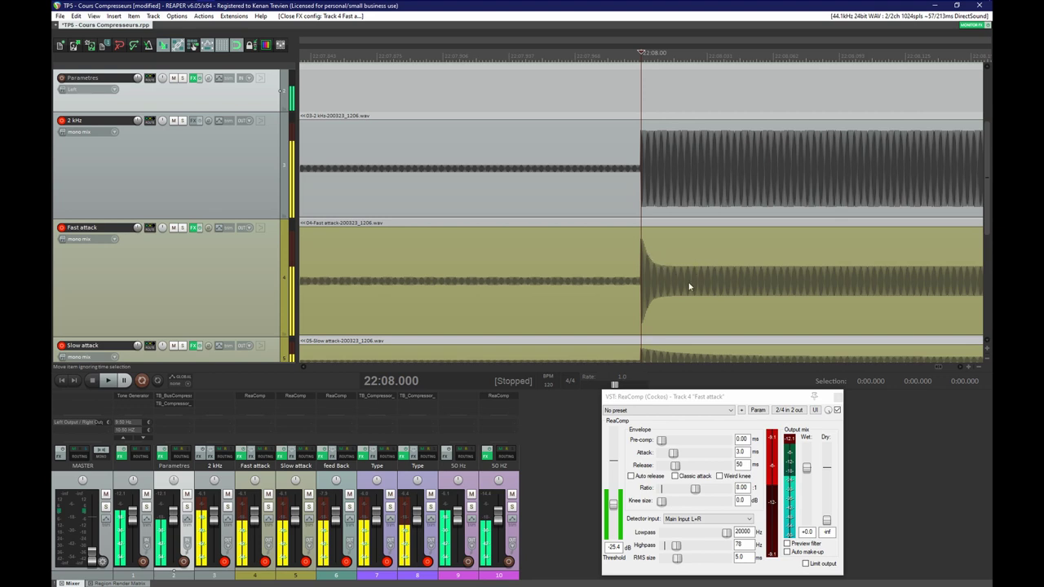
pyautogui.click(640, 117)
pyautogui.scroll(5, 643, 151)
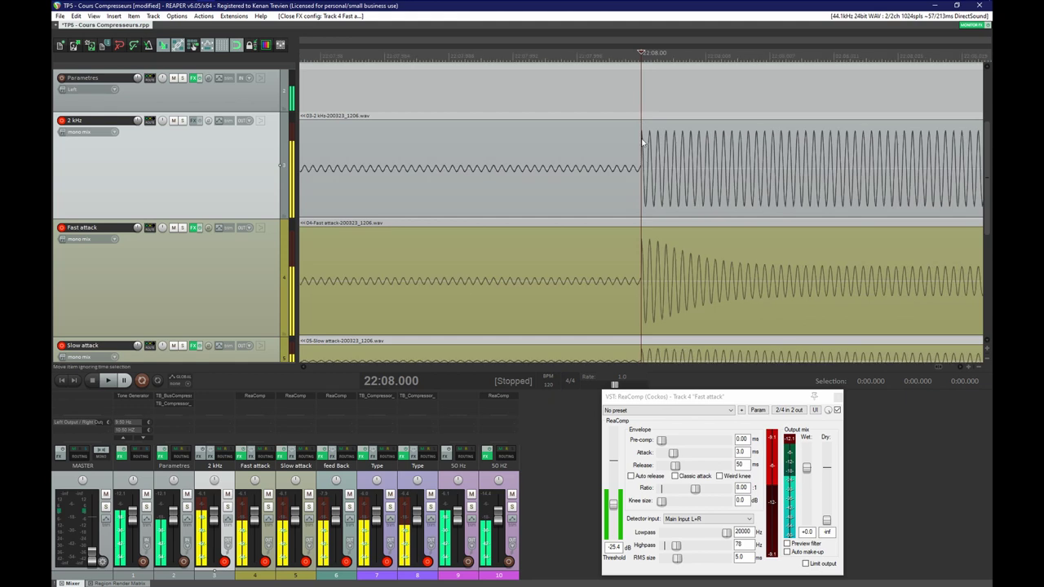
pyautogui.scroll(-5, 615, 242)
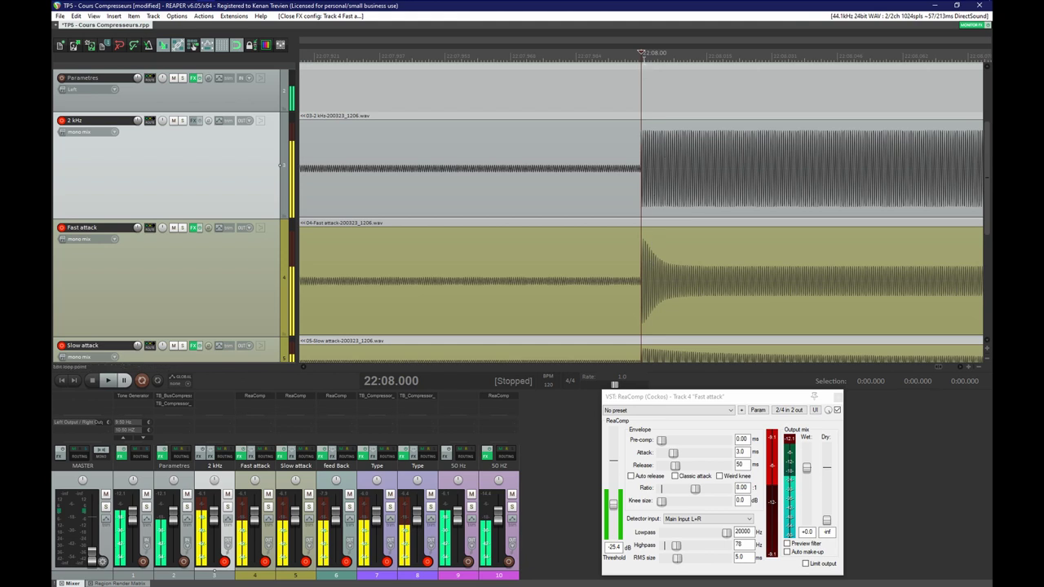
# - Hide the timeline grid lines and set a time selection from 22:07.999 to 22:08.004 over the attack
pyautogui.click(657, 62)
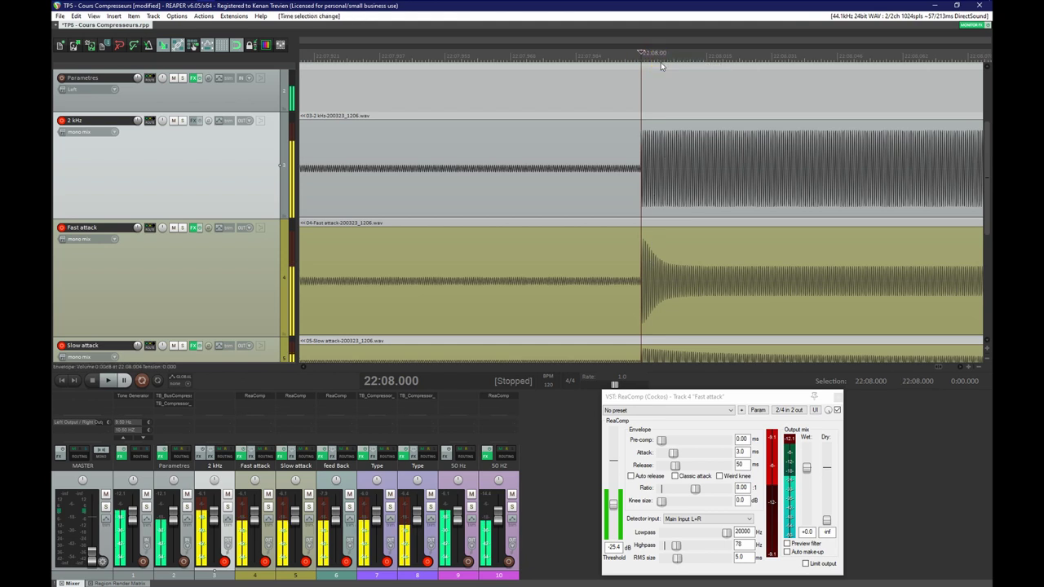
pyautogui.click(218, 46)
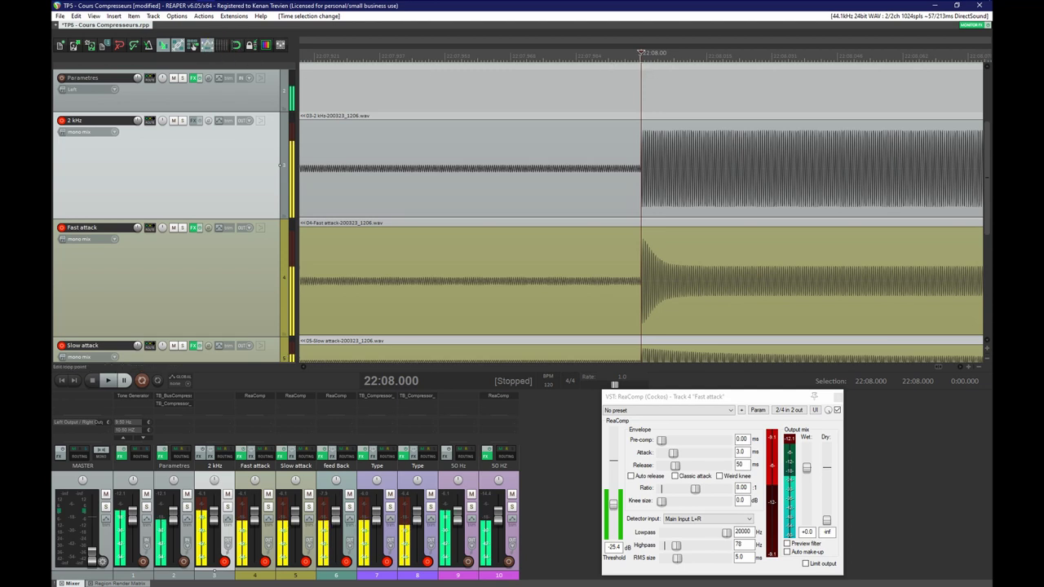
pyautogui.click(641, 58)
pyautogui.moveTo(641, 58); pyautogui.dragTo(671, 61)
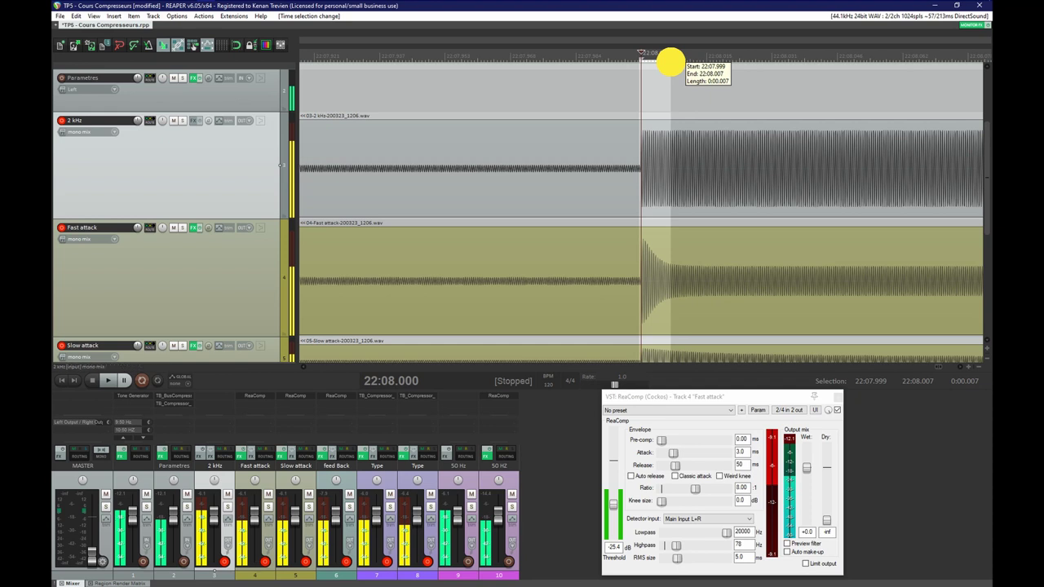
pyautogui.moveTo(671, 62); pyautogui.dragTo(662, 64)
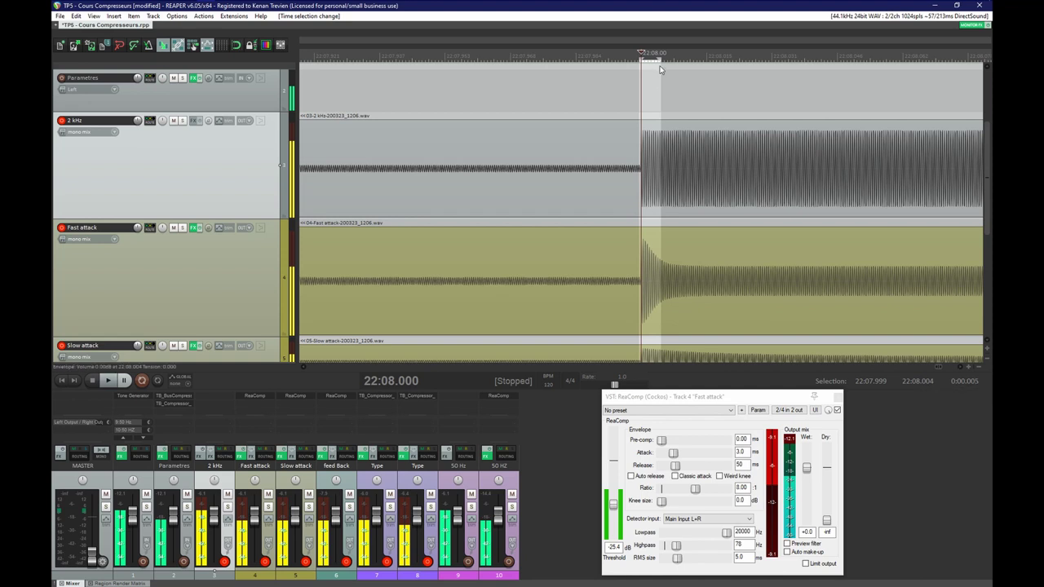
pyautogui.moveTo(659, 58); pyautogui.dragTo(657, 58)
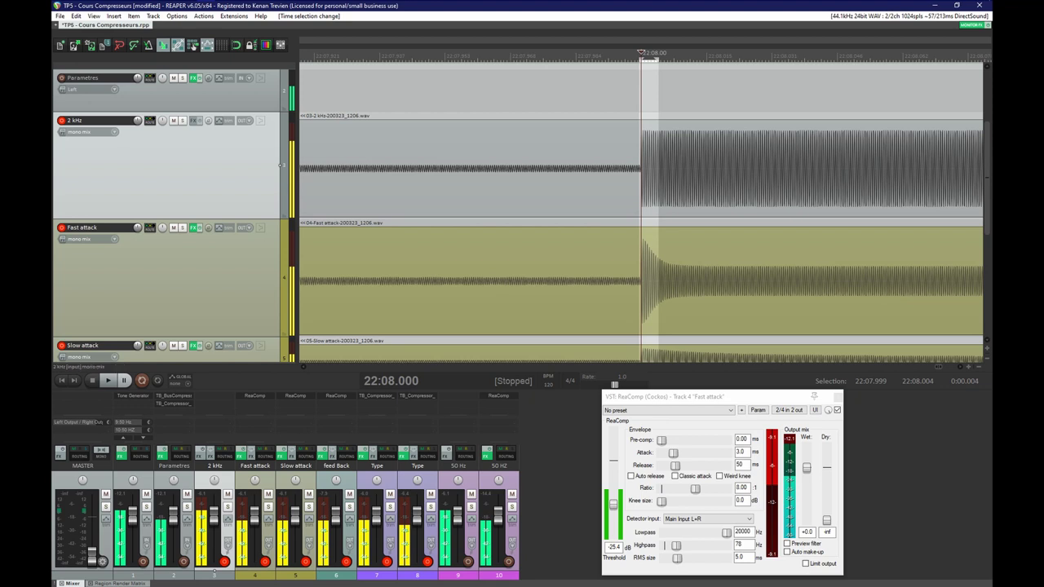
# - Switch to Chrome, highlight the manual's note on how attack and release times are measured, and move the browser window aside
pyautogui.hotkey('alt', 'Tab')
pyautogui.hotkey('alt', 'Tab')
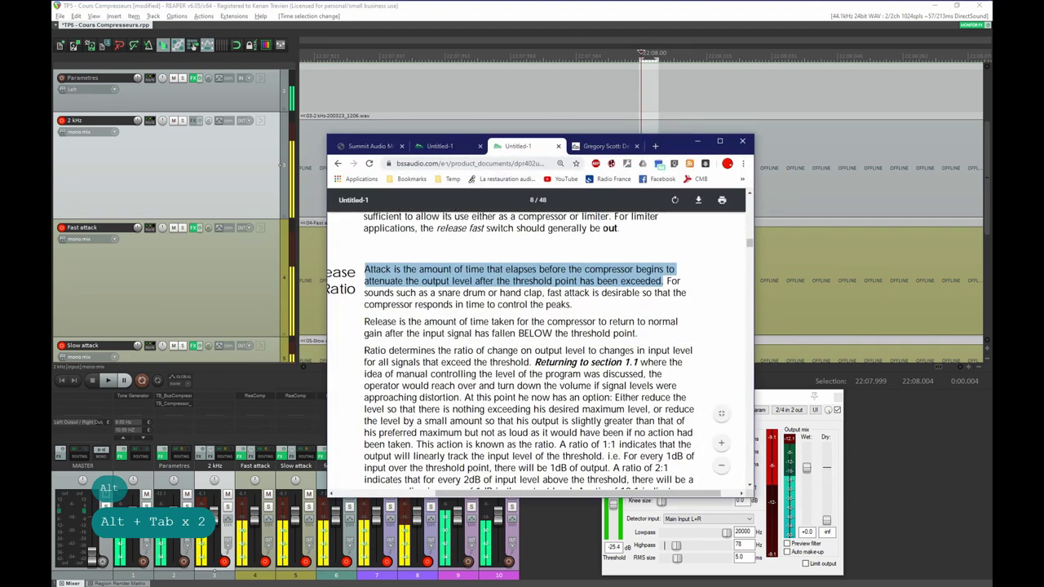
pyautogui.click(445, 148)
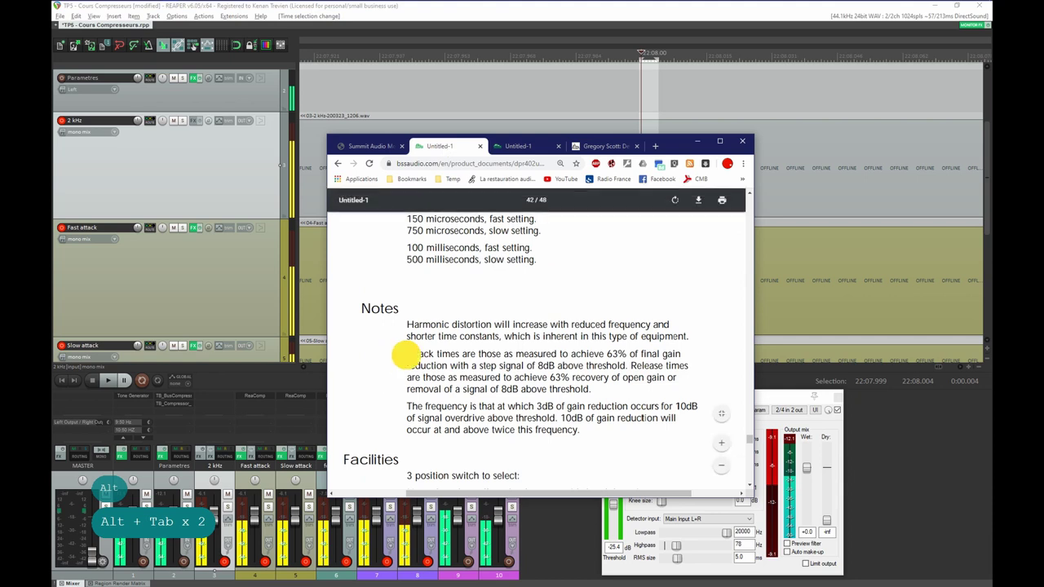
pyautogui.moveTo(407, 354); pyautogui.dragTo(592, 389)
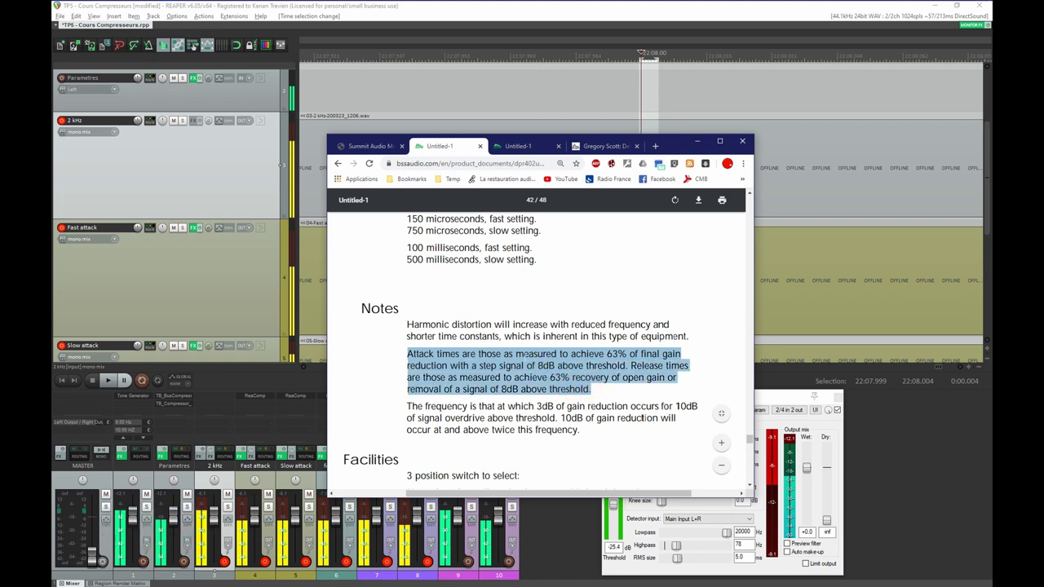
pyautogui.click(525, 353)
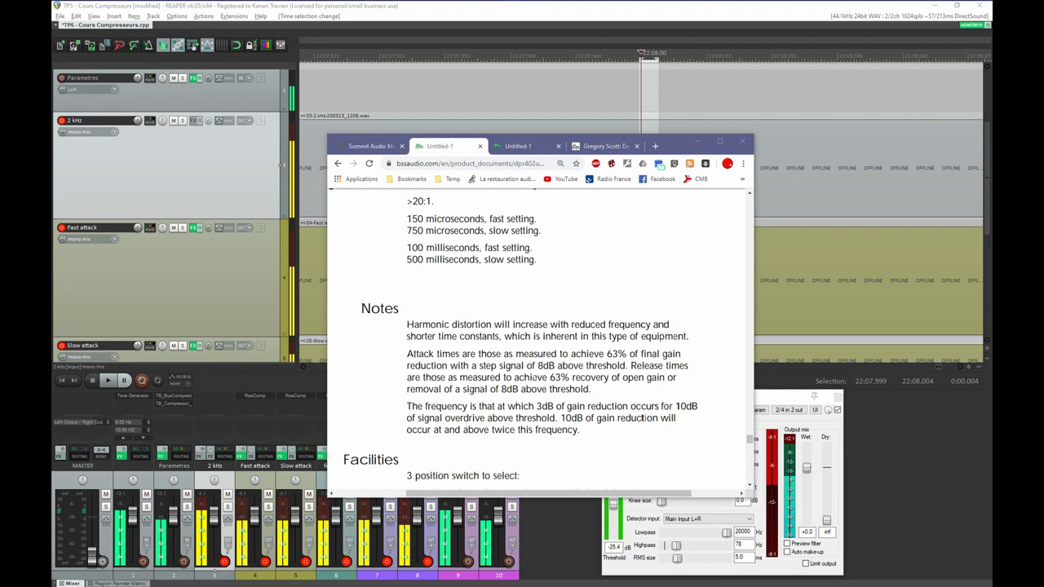
pyautogui.moveTo(647, 190)
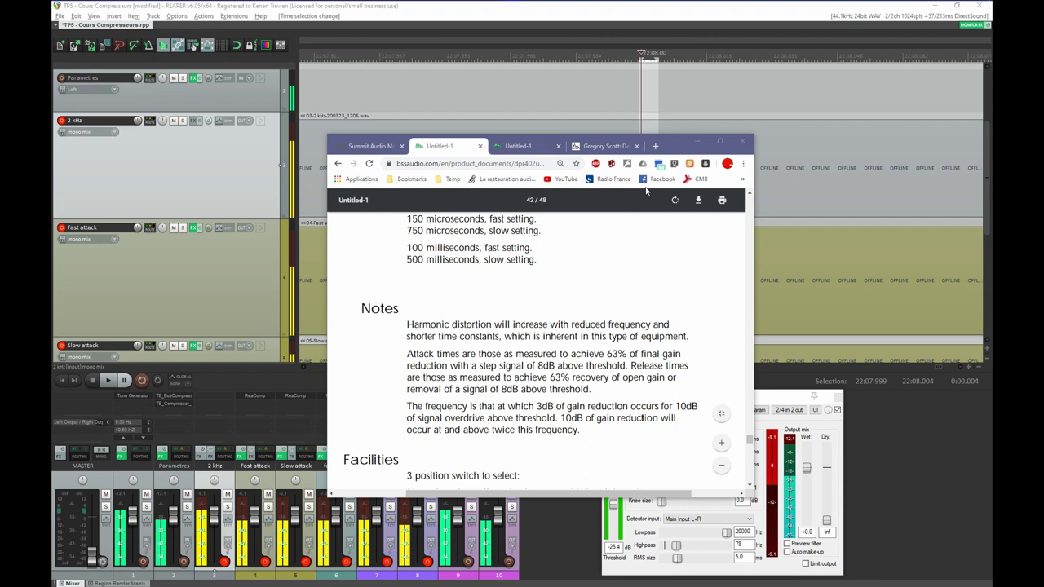
pyautogui.click(676, 143)
pyautogui.moveTo(676, 142); pyautogui.dragTo(865, 299)
# - Return to REAPER and examine the Fast attack waveform within the time selection and across the whole recording
pyautogui.click(595, 201)
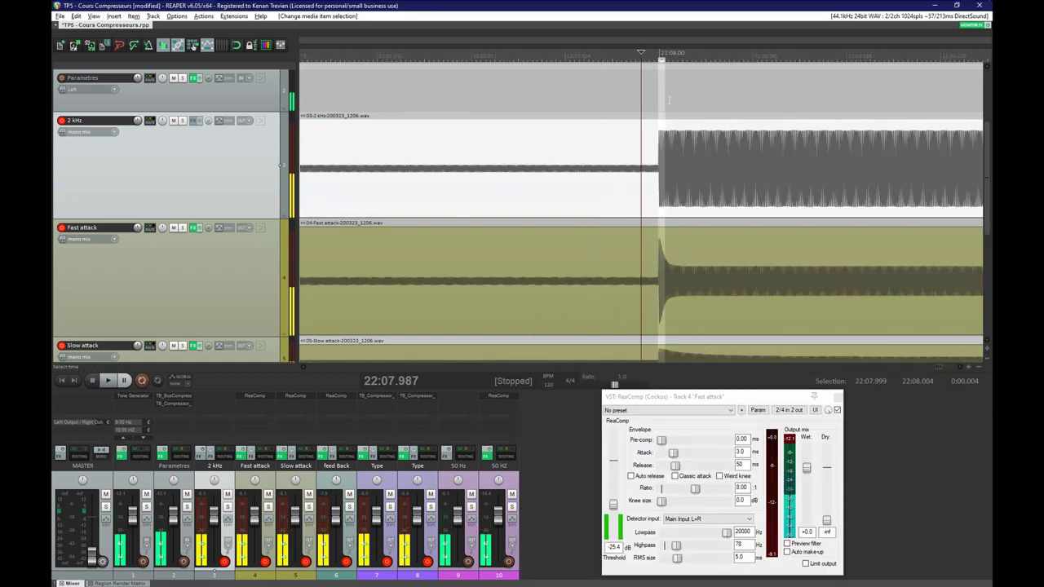
pyautogui.scroll(4, 717, 246)
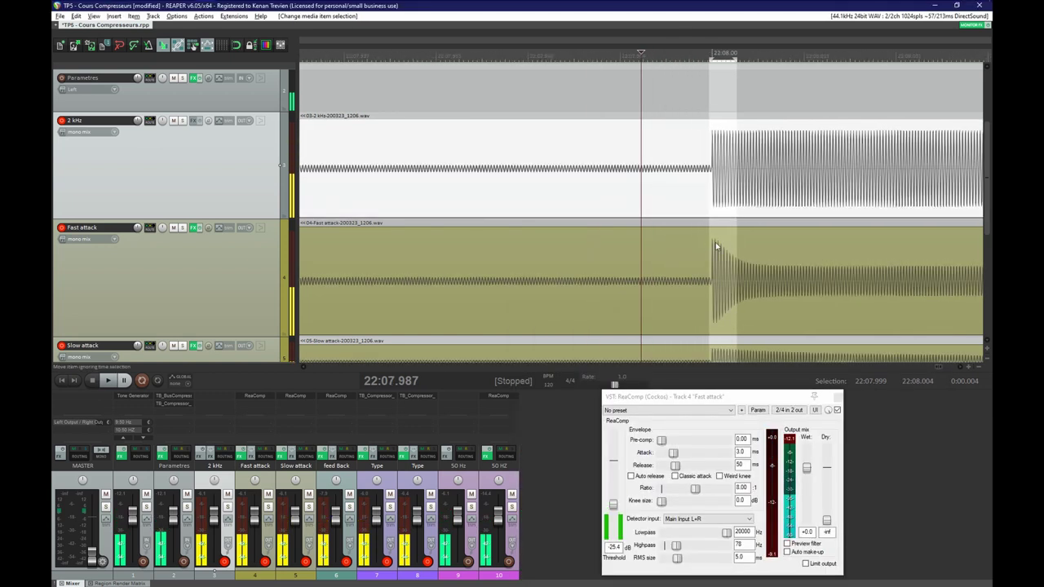
pyautogui.scroll(-3, 737, 267)
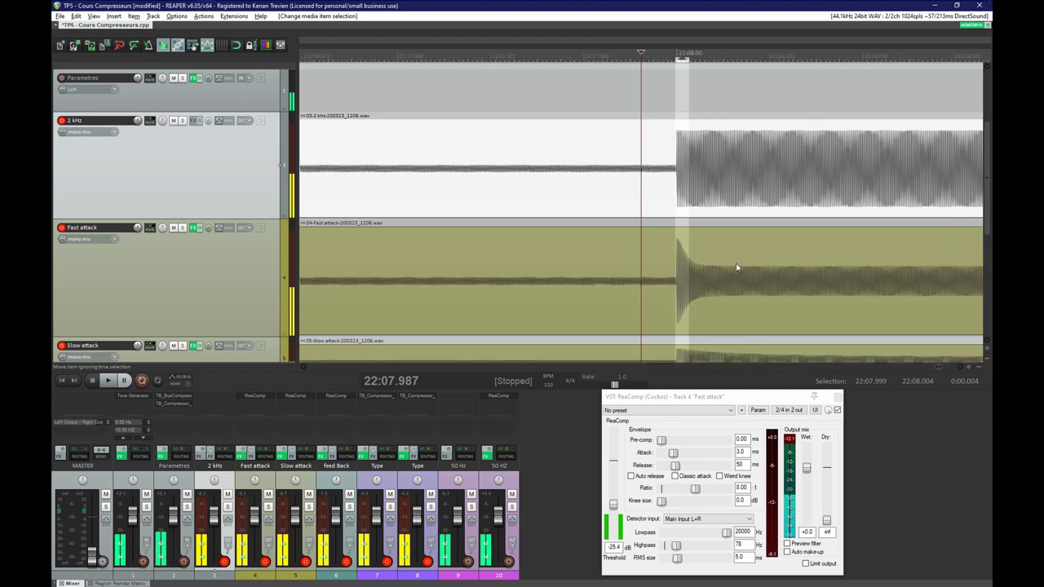
pyautogui.scroll(-6, 736, 266)
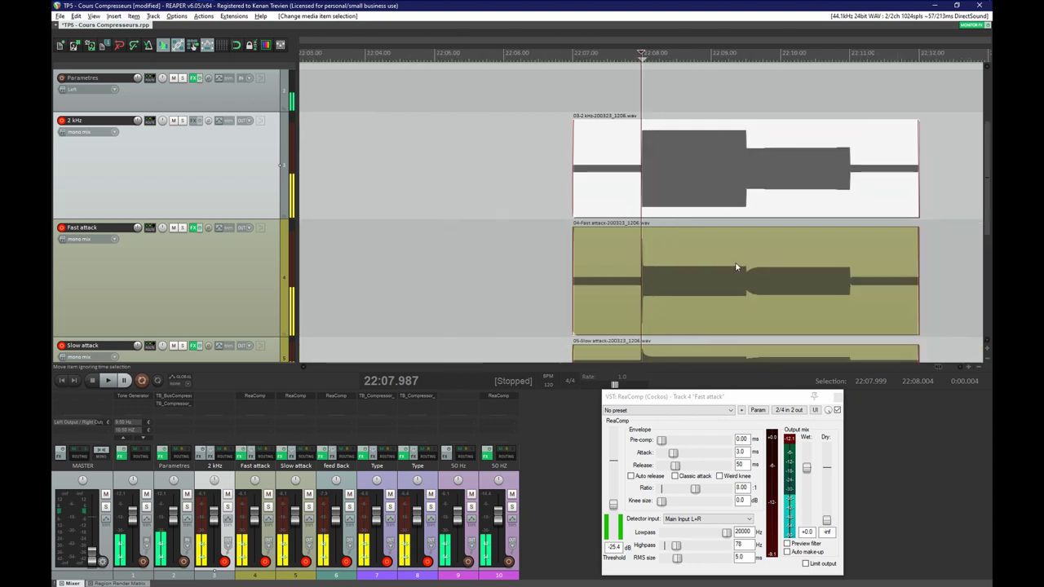
# - Place the edit cursor at 22:10.999 and inspect the level drop on the 2 kHz and Fast attack tracks
pyautogui.click(846, 226)
pyautogui.scroll(5, 849, 226)
pyautogui.scroll(3, 816, 233)
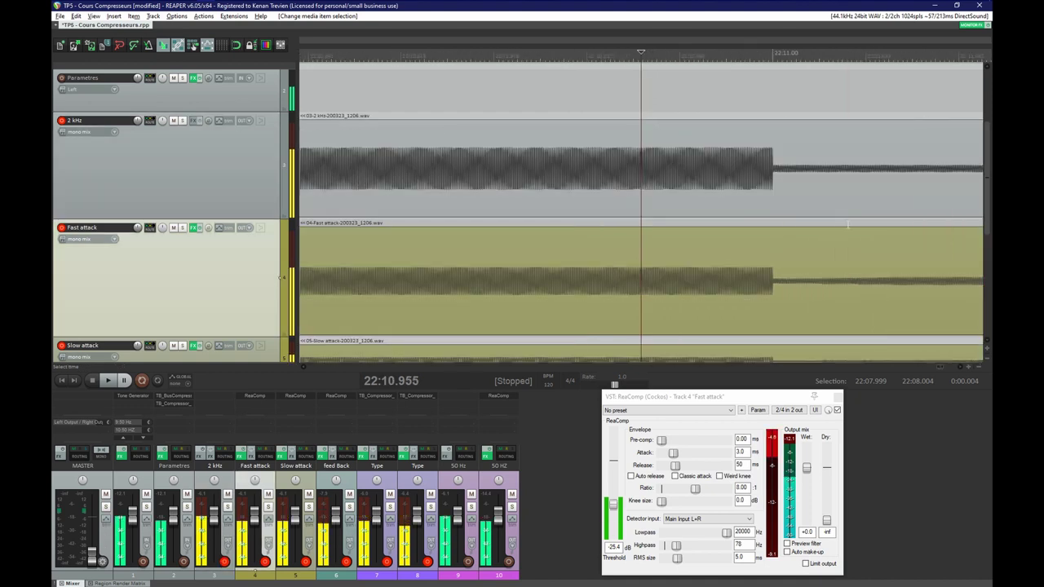
pyautogui.click(770, 228)
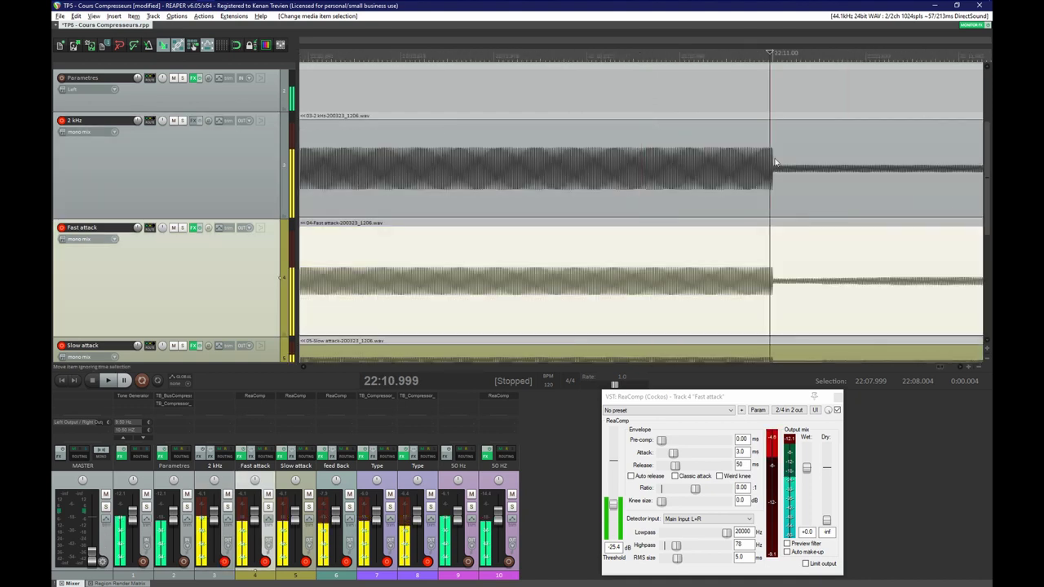
pyautogui.scroll(-3, 774, 289)
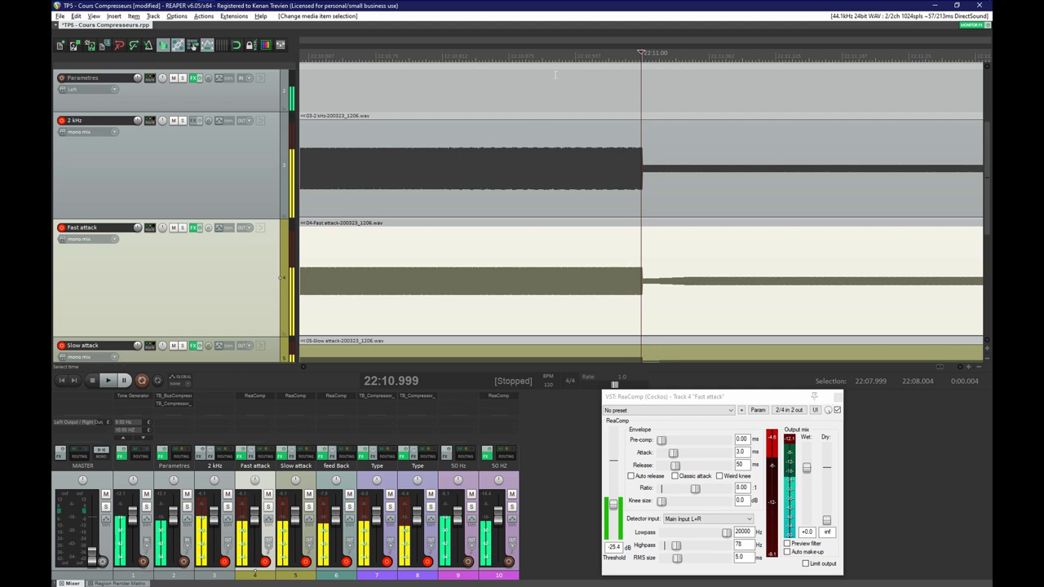
# - Check ReaComp's gain reduction at 22:10.917, return the edit cursor to 22:10.999 and examine the Fast attack release in detail
pyautogui.click(555, 131)
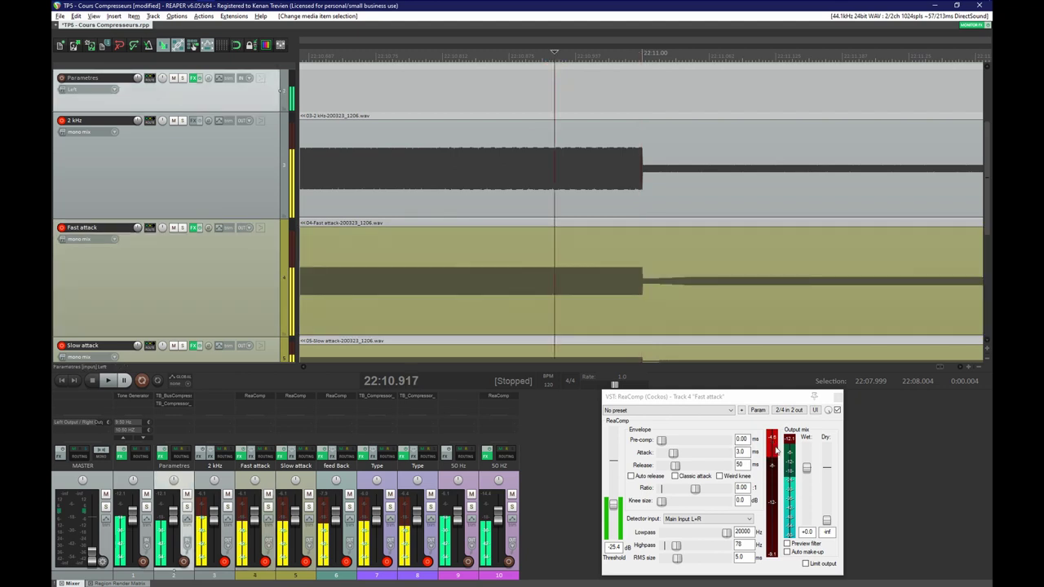
pyautogui.click(640, 86)
pyautogui.scroll(1, 641, 89)
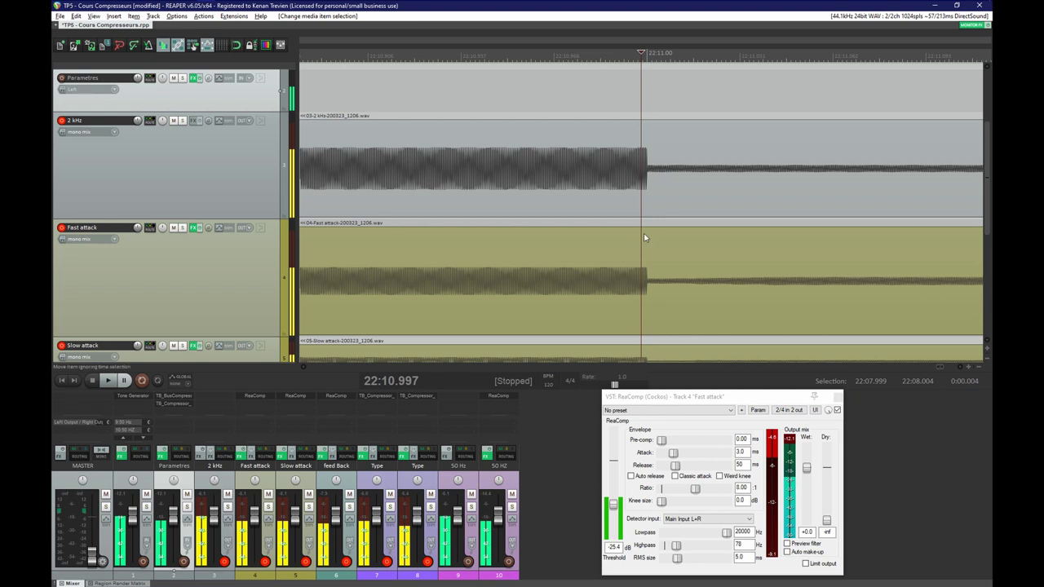
pyautogui.click(647, 271)
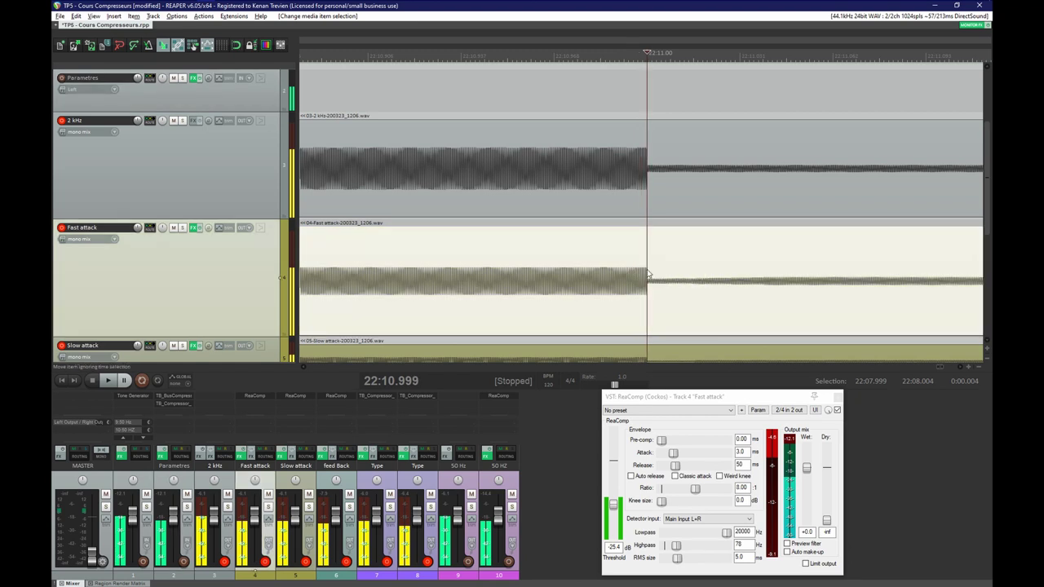
pyautogui.scroll(3, 647, 275)
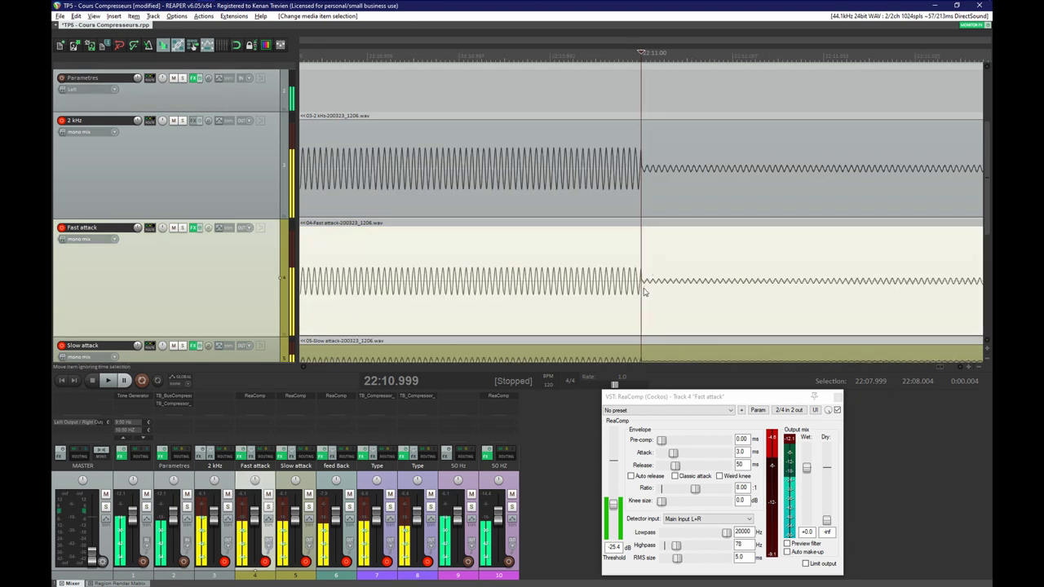
pyautogui.scroll(-5, 645, 291)
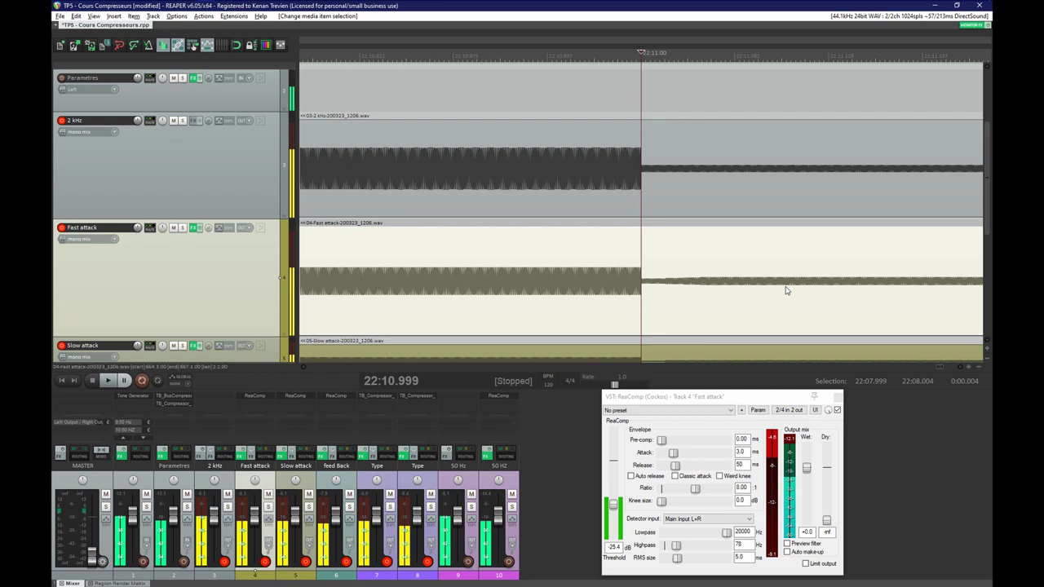
pyautogui.scroll(-2, 702, 238)
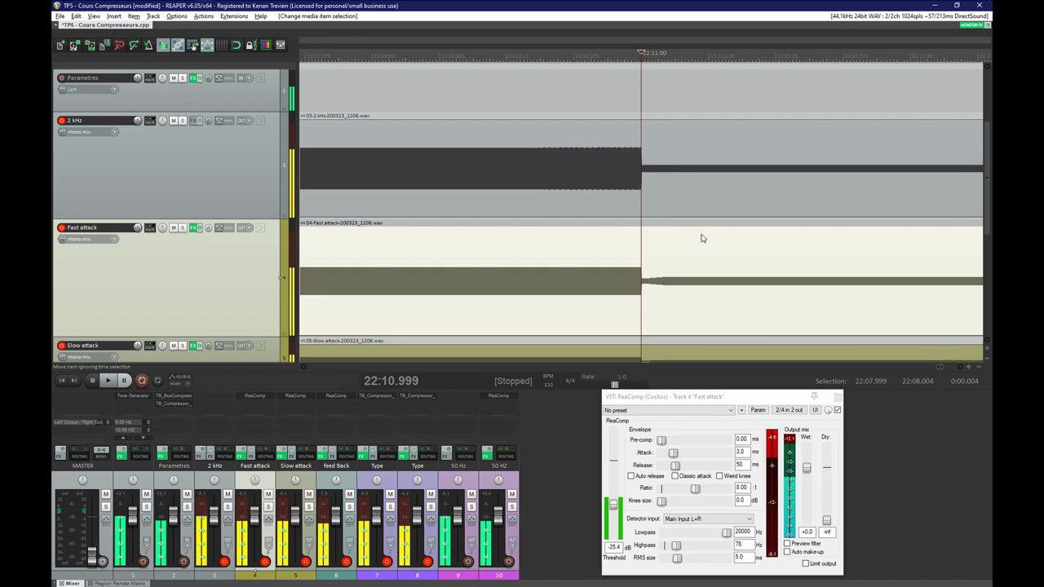
pyautogui.scroll(-3, 702, 238)
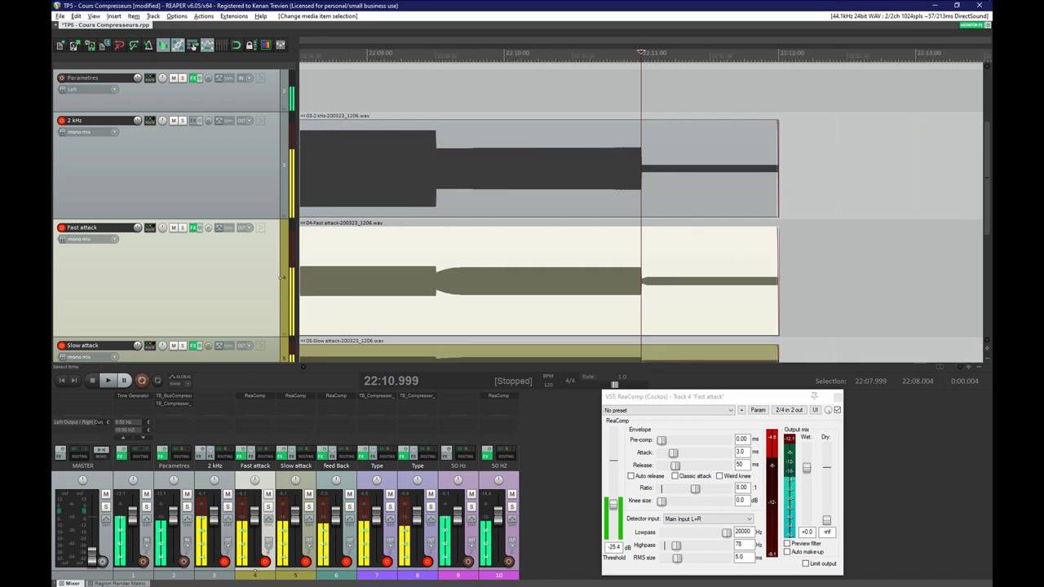
# - Switch to Chrome, highlight the release definition on page 8 of the manual, and minimize the browser
pyautogui.hotkey('alt', 'Tab')
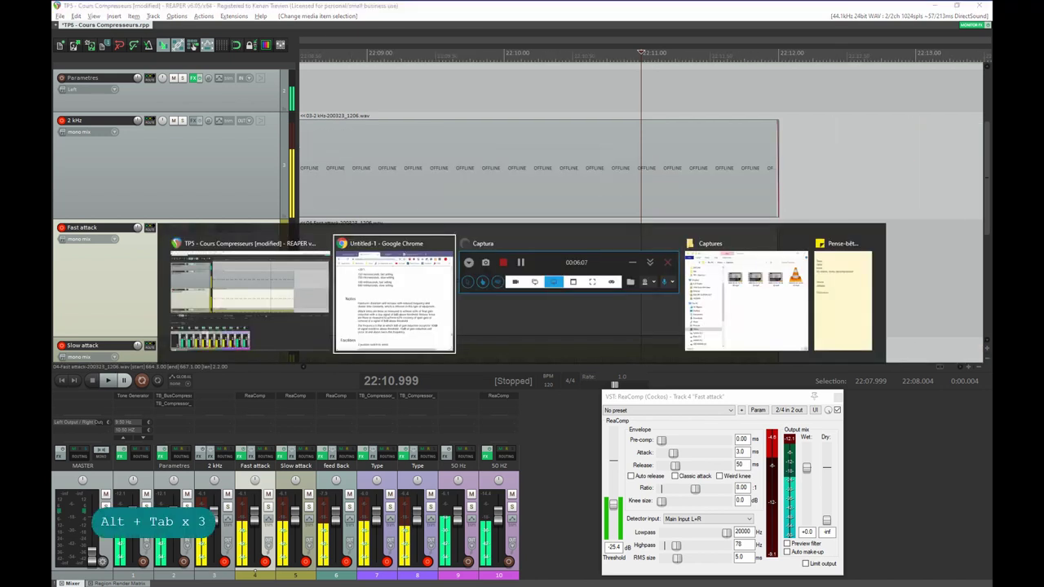
pyautogui.hotkey('alt', 'Tab')
pyautogui.hotkey('alt', 'Tab')
pyautogui.hotkey('alt', 'Tab')
pyautogui.hotkey('alt', 'Tab')
pyautogui.hotkey('alt', 'Tab')
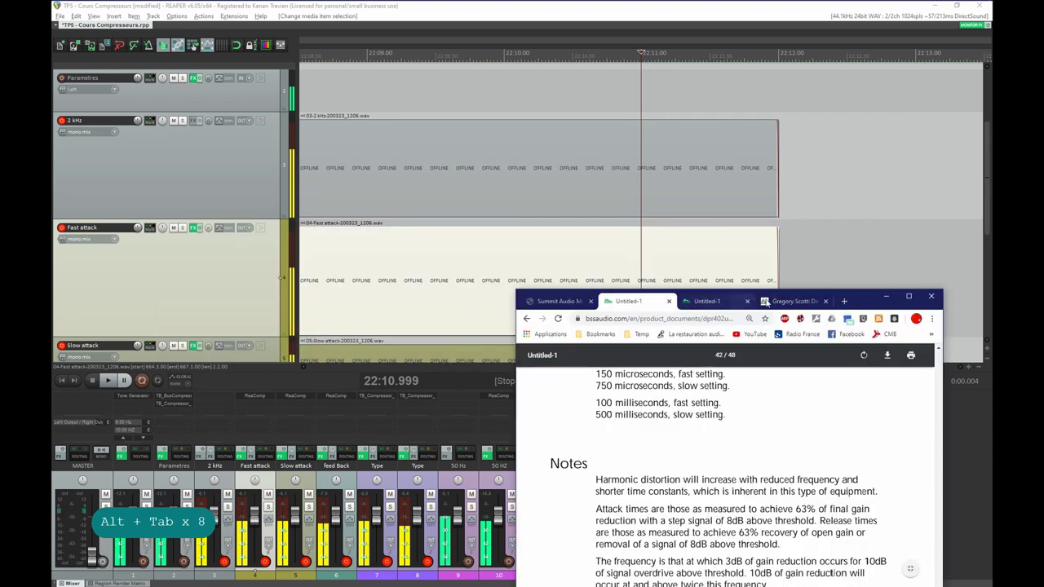
pyautogui.click(726, 301)
pyautogui.moveTo(846, 304); pyautogui.dragTo(845, 186)
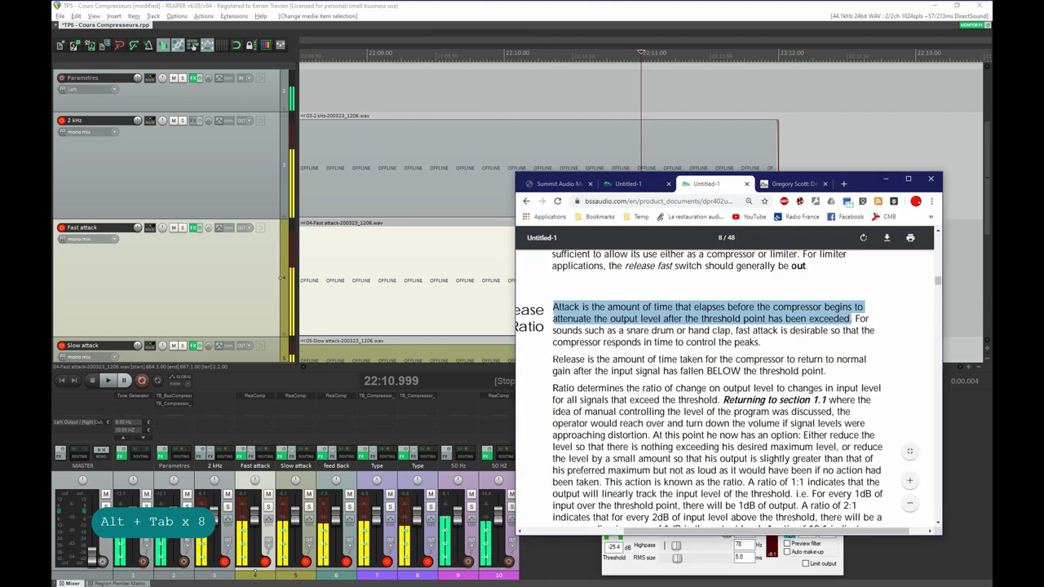
pyautogui.moveTo(553, 360); pyautogui.dragTo(827, 371)
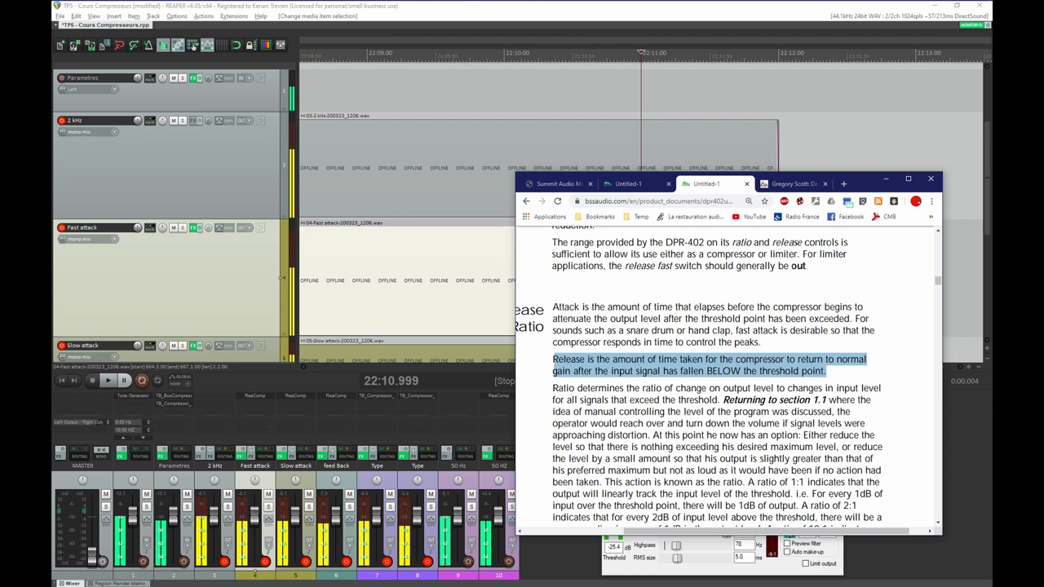
pyautogui.click(887, 181)
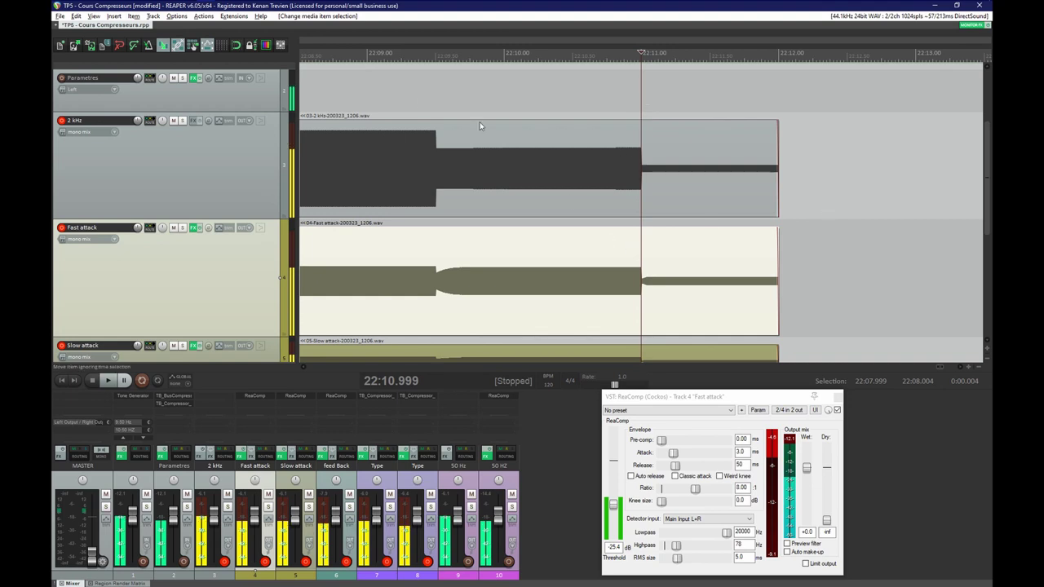
# - Compare ReaComp's gain reduction before and after the 22:09.500 level drop, leaving the edit cursor at 22:08.891
pyautogui.click(425, 82)
pyautogui.scroll(-3, 425, 82)
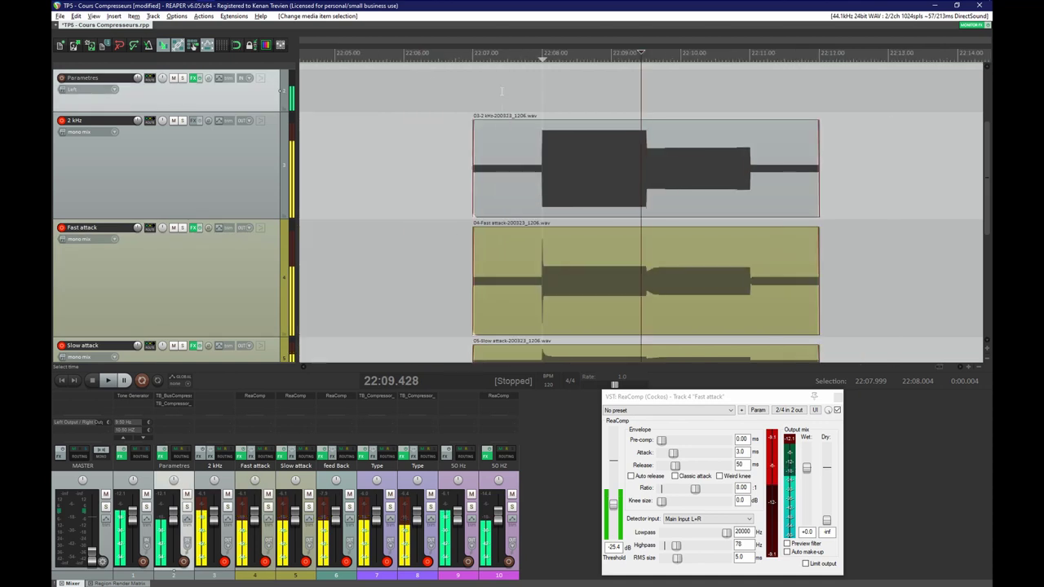
pyautogui.click(618, 66)
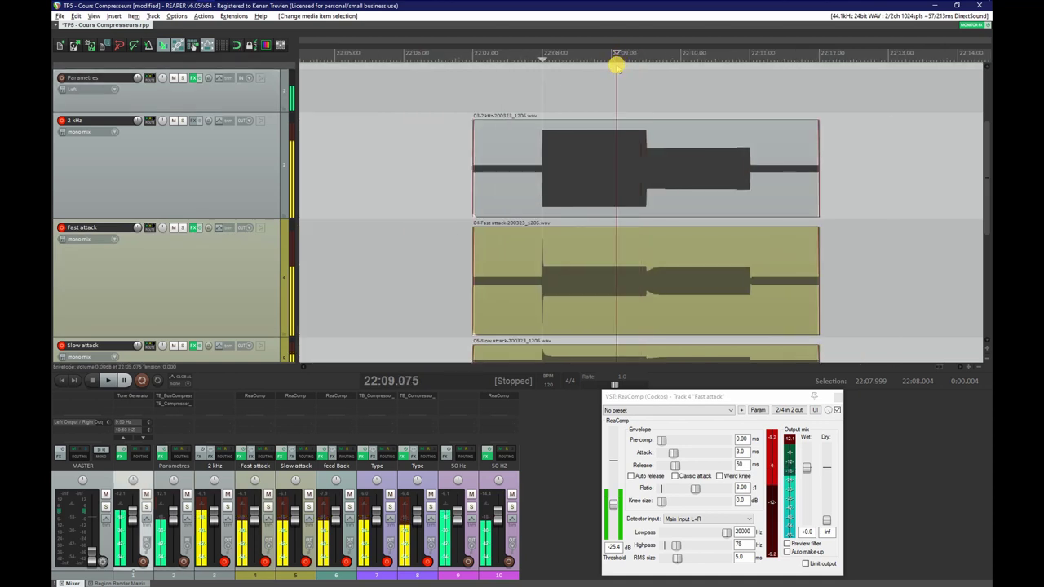
pyautogui.click(678, 70)
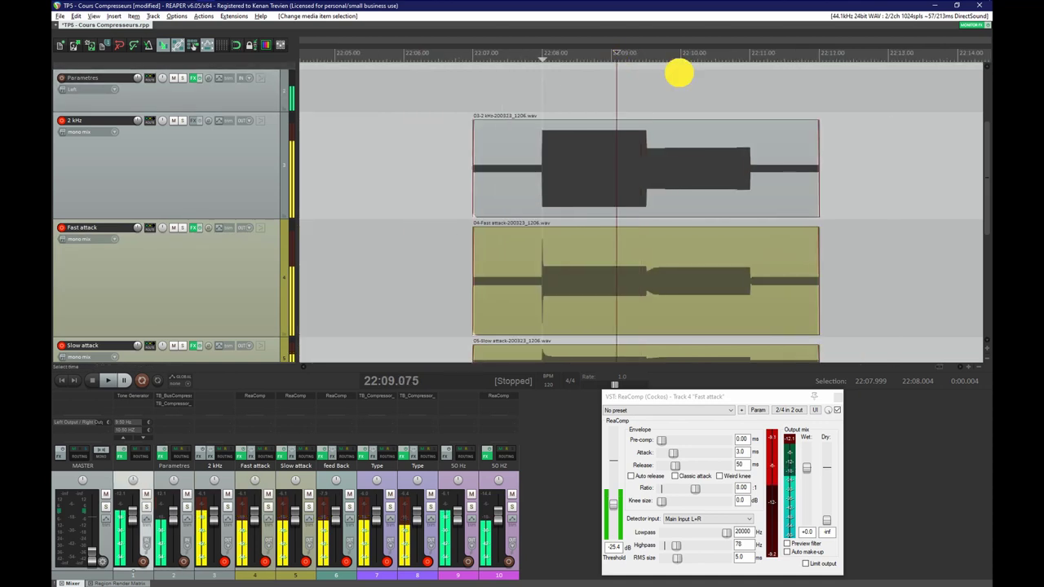
pyautogui.click(576, 75)
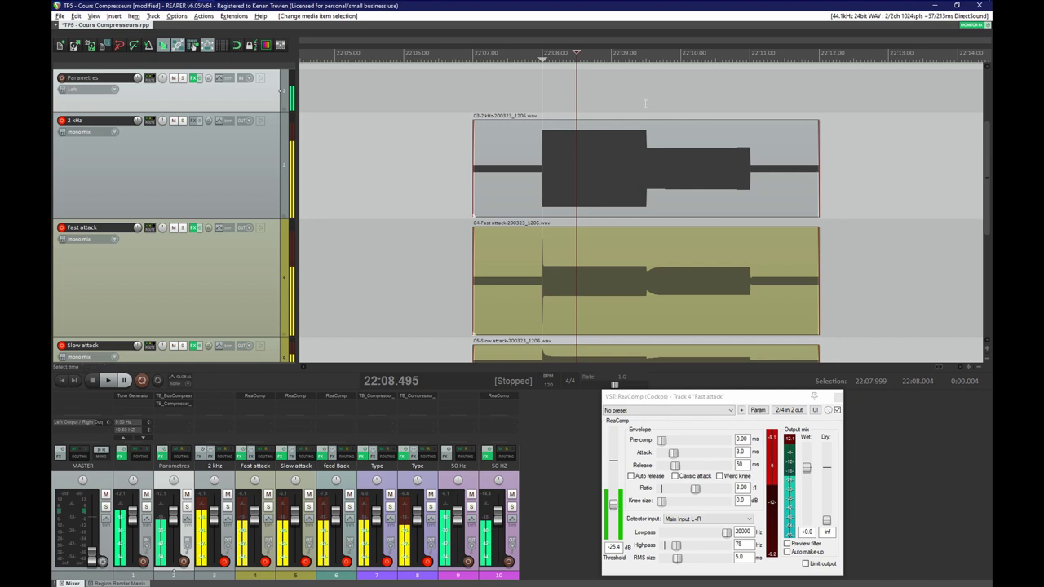
pyautogui.click(679, 105)
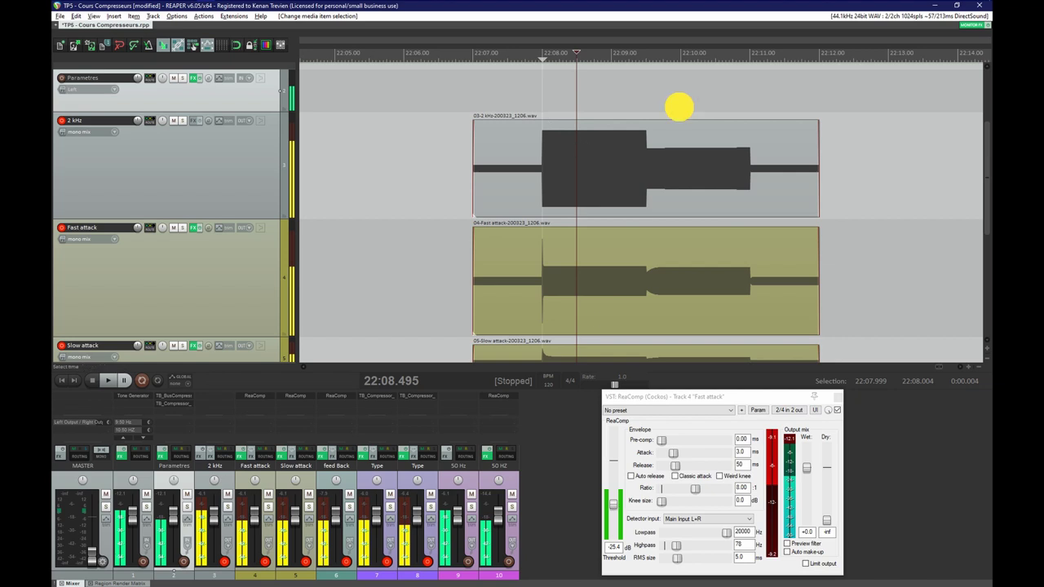
pyautogui.click(604, 104)
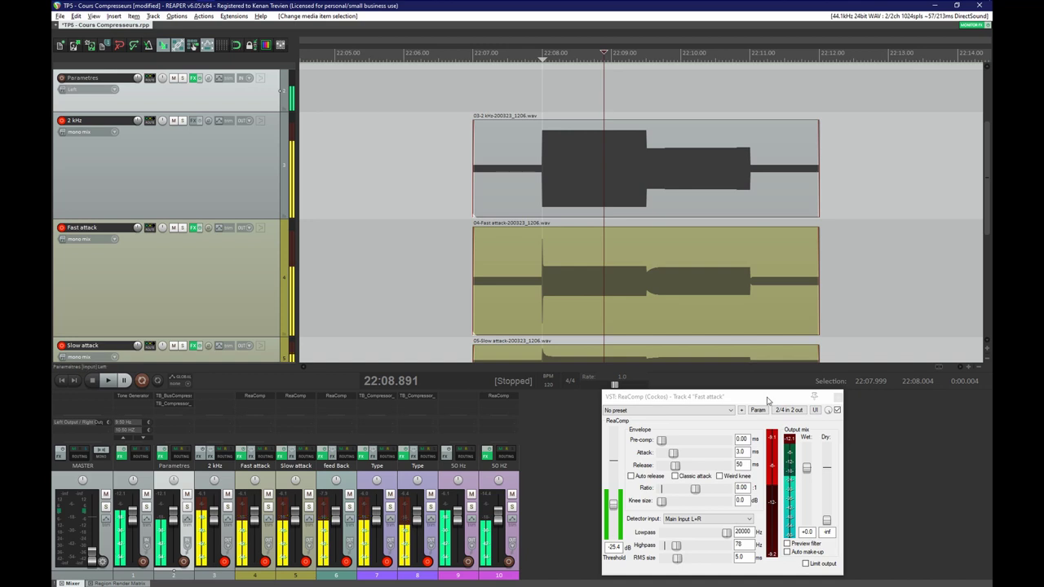
# - Check ReaComp's gain reduction at 22:10.326, then place the edit cursor at 22:09.492 and examine the Fast attack release
pyautogui.click(704, 103)
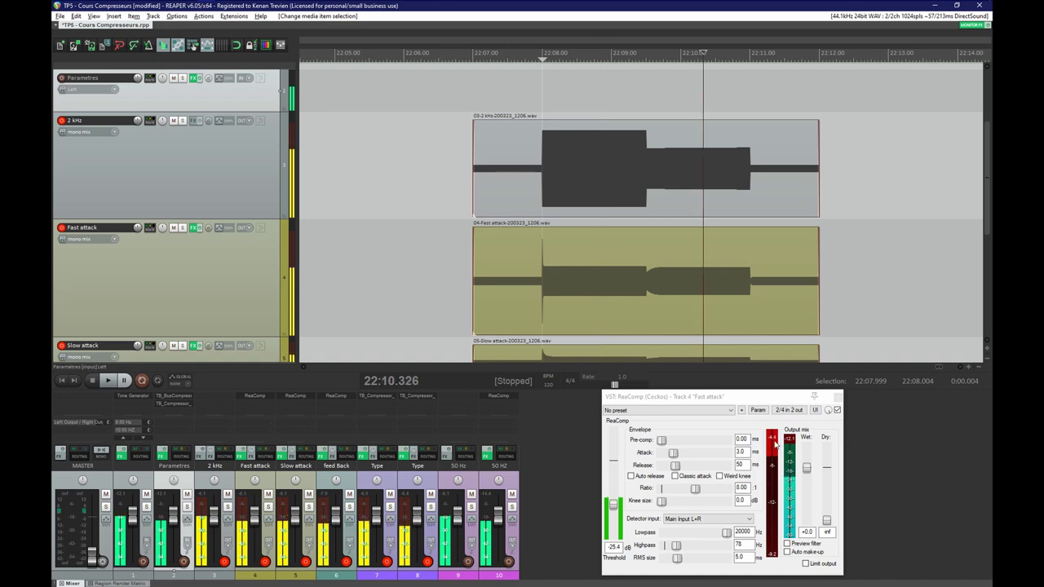
pyautogui.click(644, 89)
pyautogui.scroll(5, 644, 90)
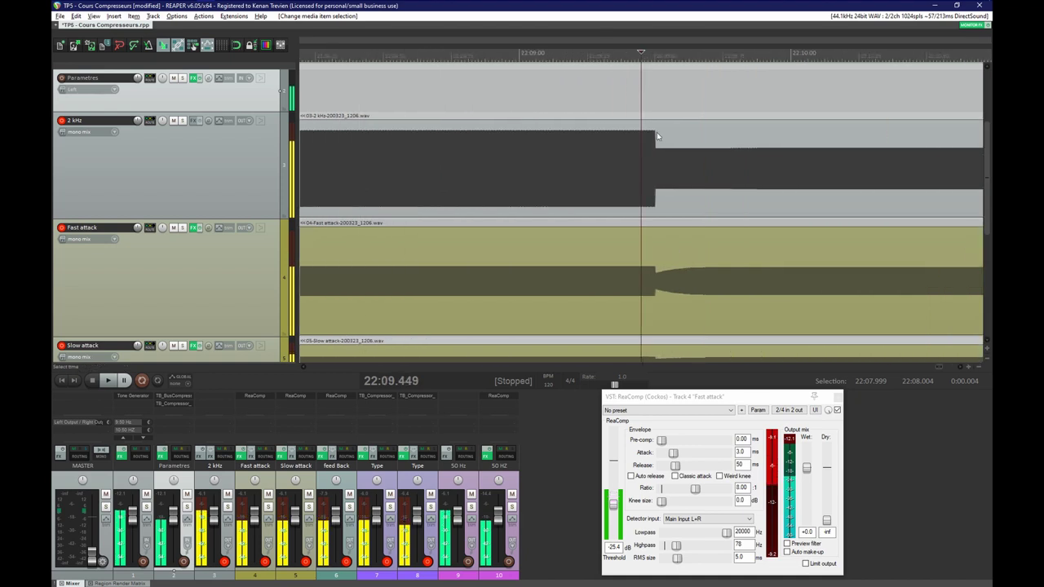
pyautogui.click(653, 106)
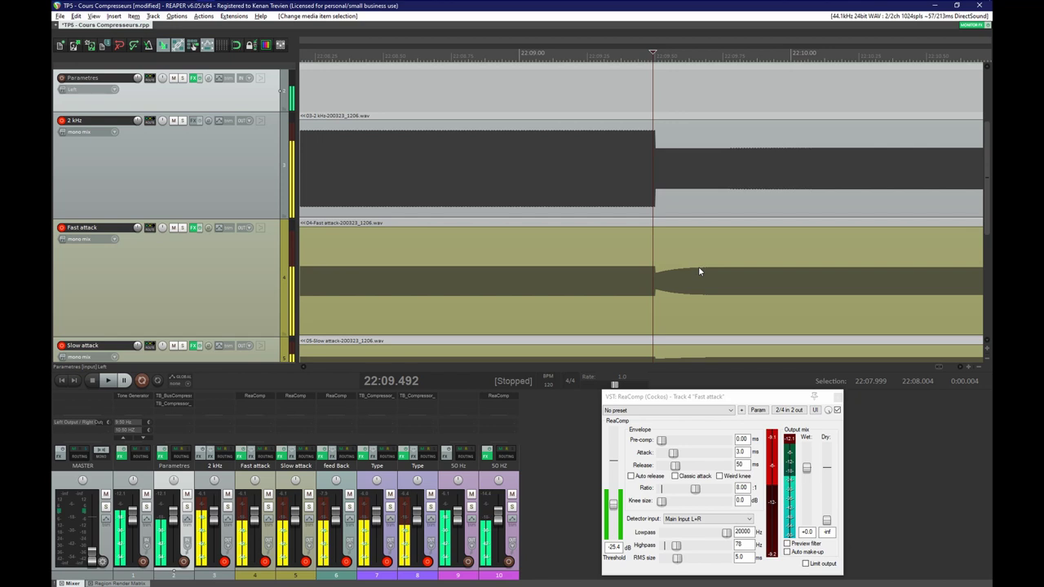
pyautogui.scroll(3, 698, 270)
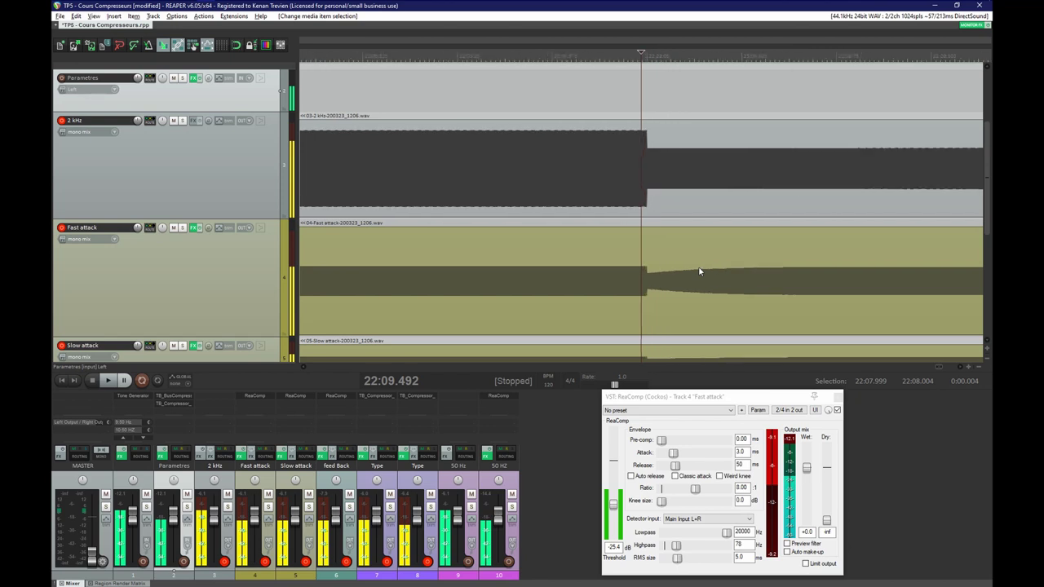
# - Check ReaComp's meter at 22:09.548, then place the edit cursor at 22:09.456 and inspect the waveforms around the level drop
pyautogui.scroll(-5, 698, 269)
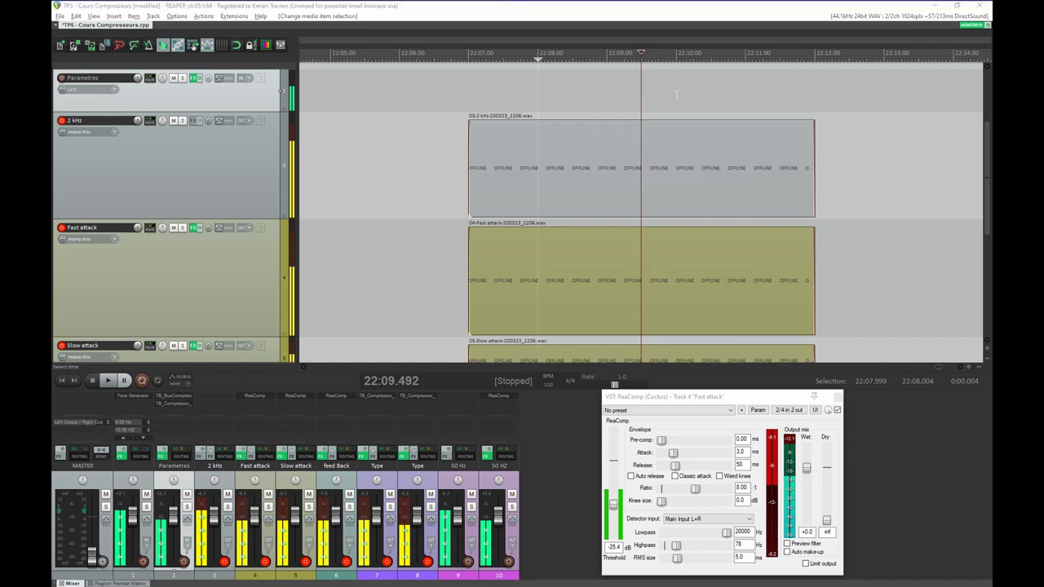
pyautogui.click(644, 101)
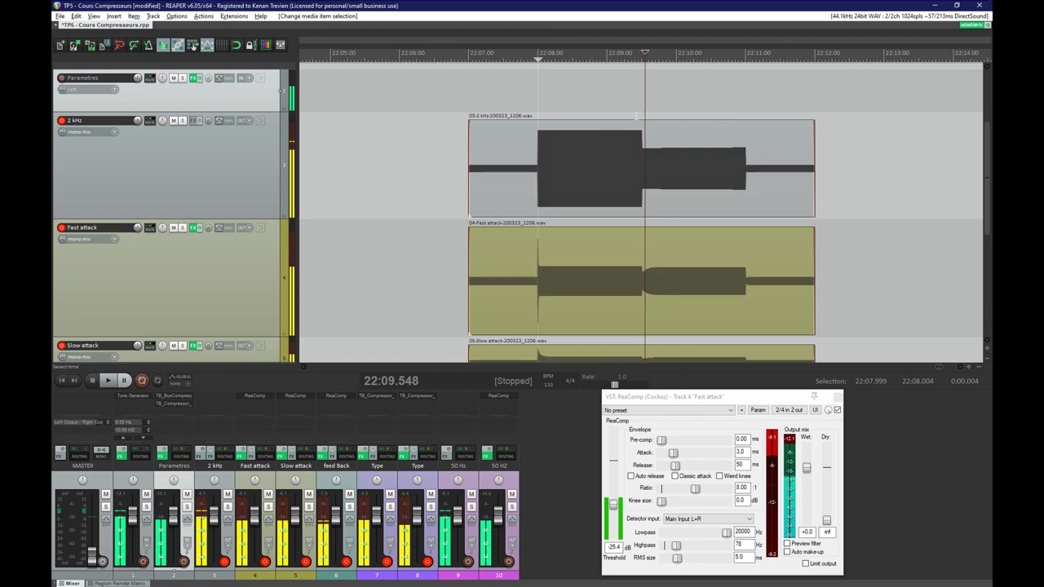
pyautogui.click(639, 107)
pyautogui.scroll(5, 645, 163)
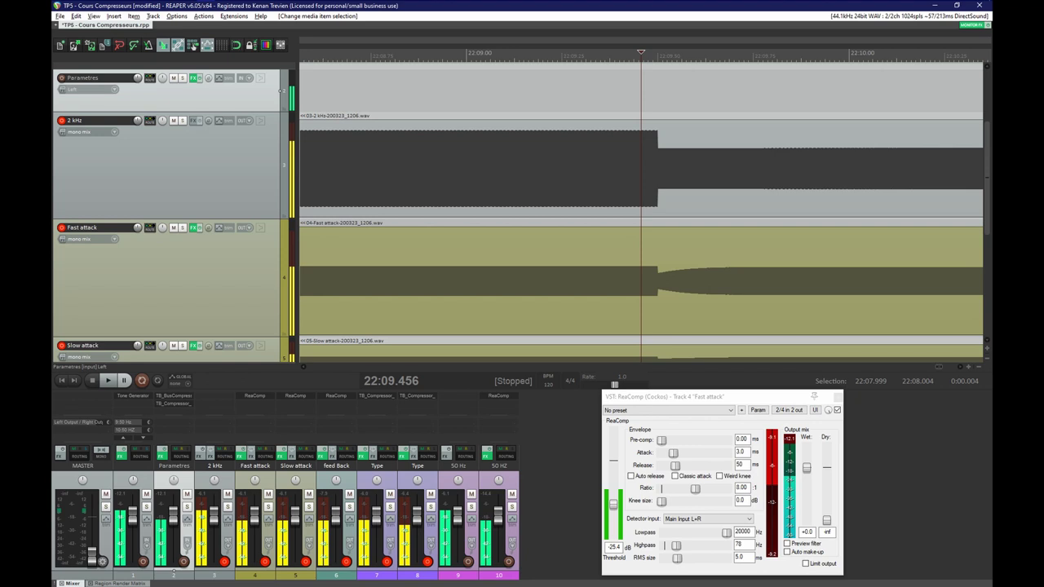
# - Switch to Chrome, view the DCL-200 front panel picture and return to the DCL-200 manual
pyautogui.hotkey('alt', 'Tab')
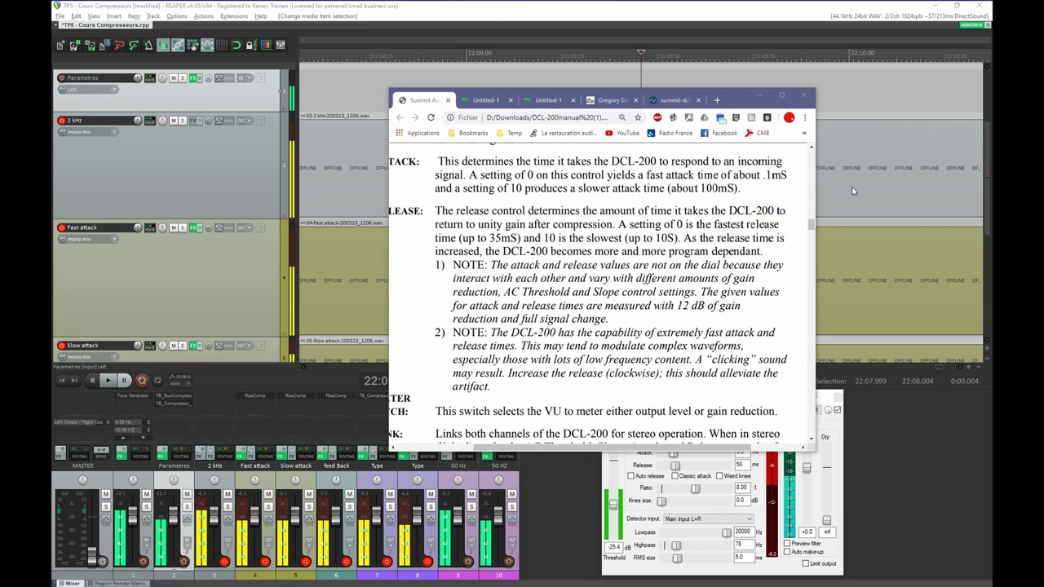
pyautogui.click(669, 100)
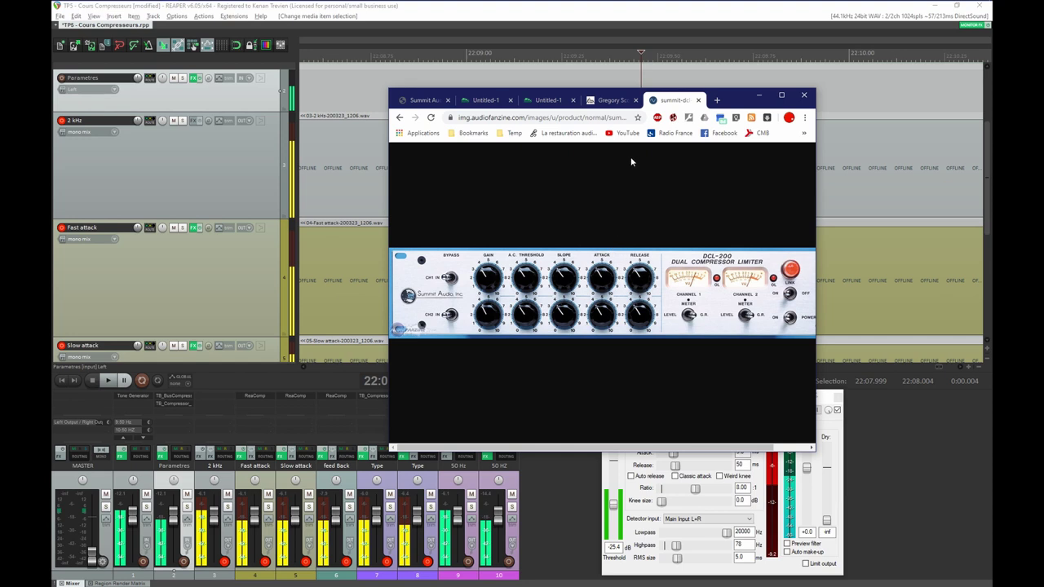
pyautogui.click(421, 100)
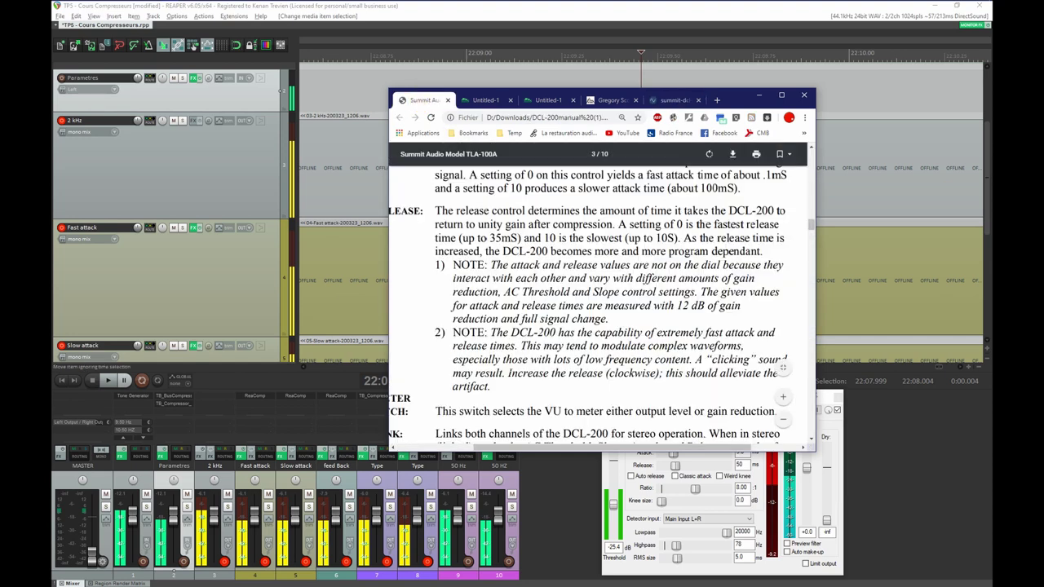
# - Review the manual's attack and release definitions, highlight note 1's first sentence about values not being on the dial, and clear the highlight
pyautogui.click(619, 185)
pyautogui.scroll(1, 602, 306)
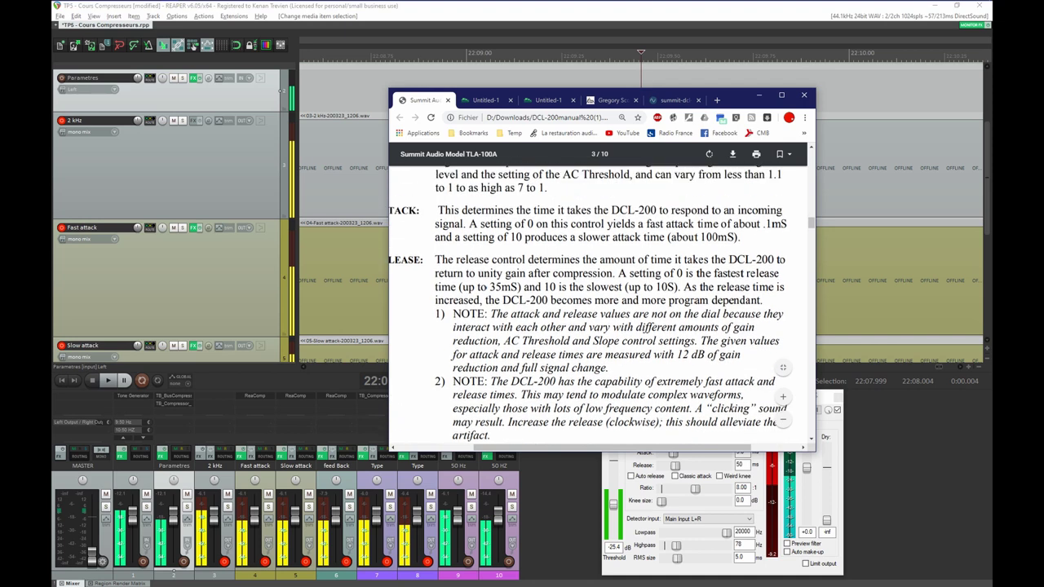
pyautogui.scroll(-1, 601, 306)
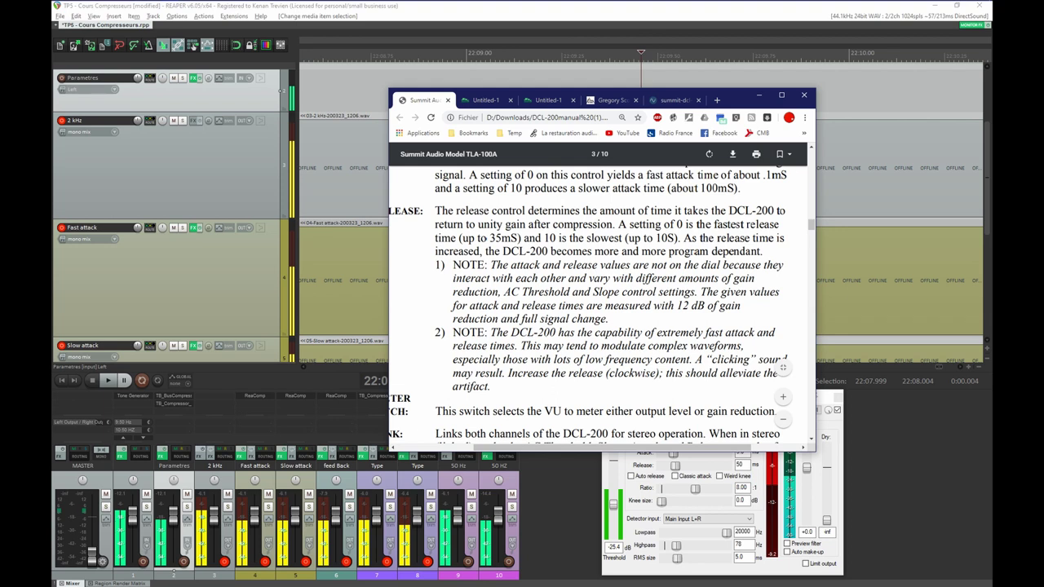
pyautogui.moveTo(491, 265); pyautogui.dragTo(696, 292)
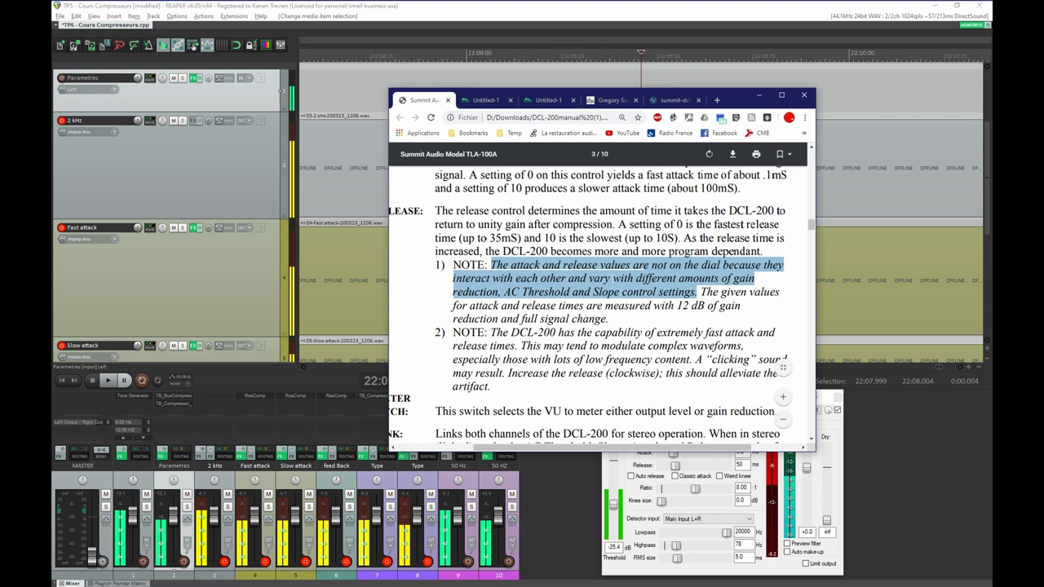
pyautogui.click(612, 280)
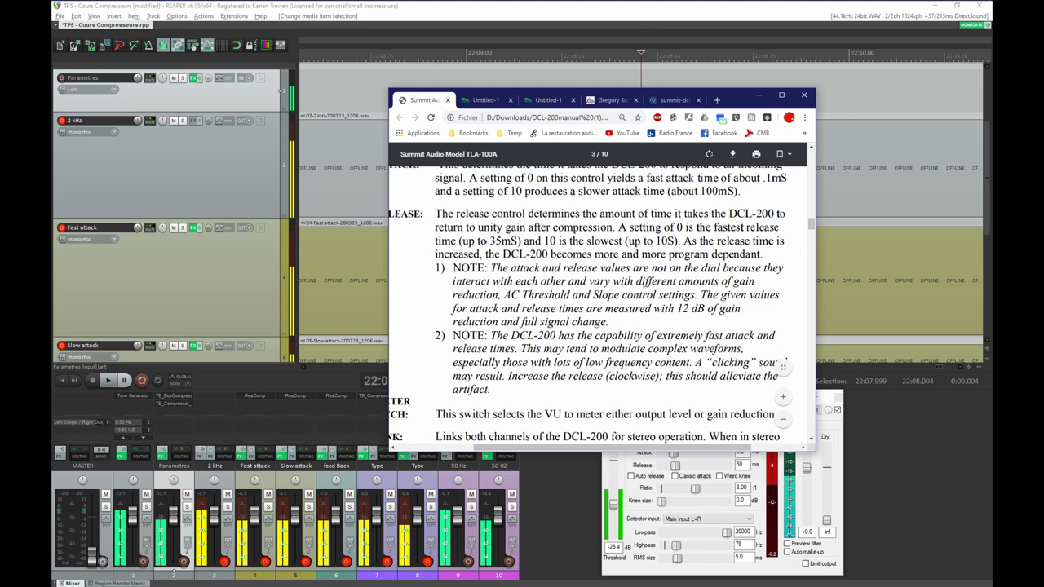
# - Recheck the attack and release definitions, show the article "Demolishing the Myths of Compression" and minimize the browser
pyautogui.scroll(1, 601, 304)
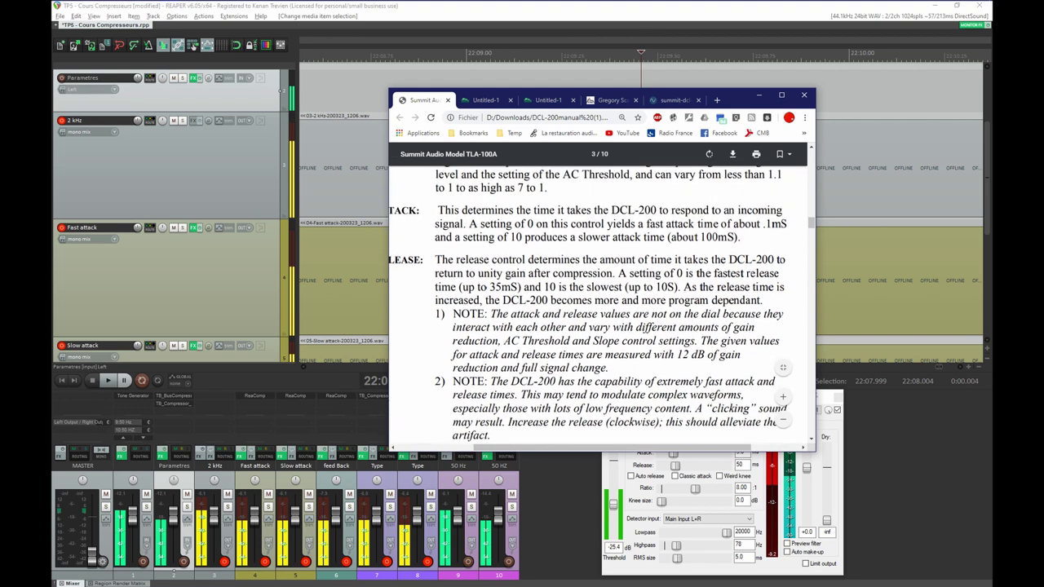
pyautogui.scroll(-1, 602, 303)
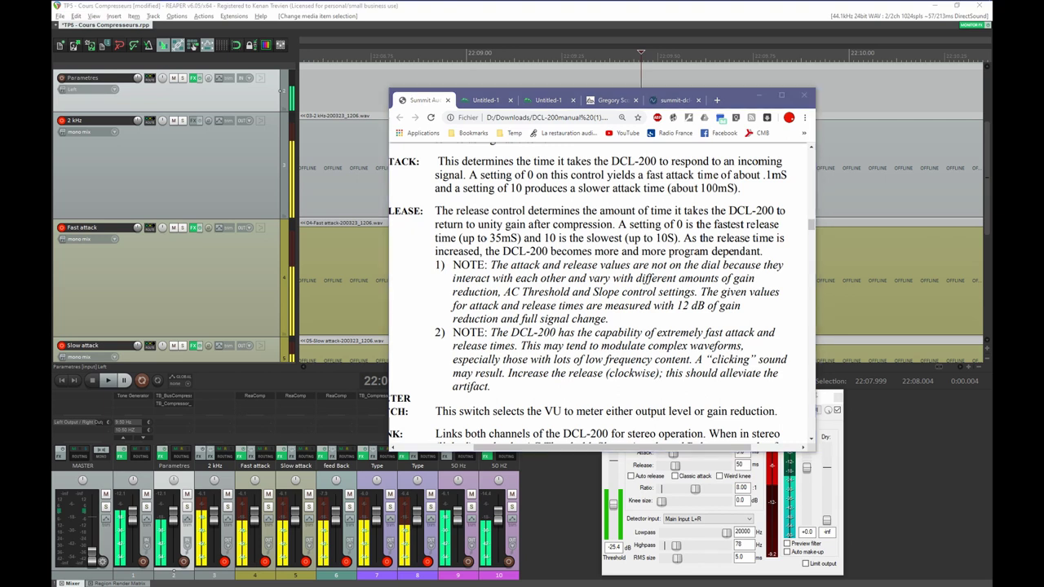
pyautogui.click(602, 101)
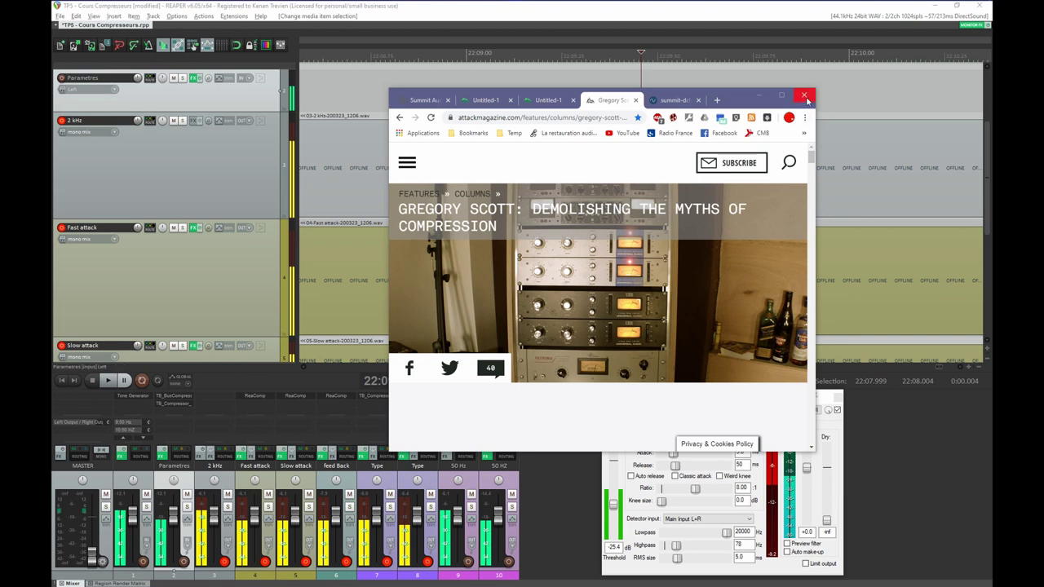
pyautogui.click(758, 96)
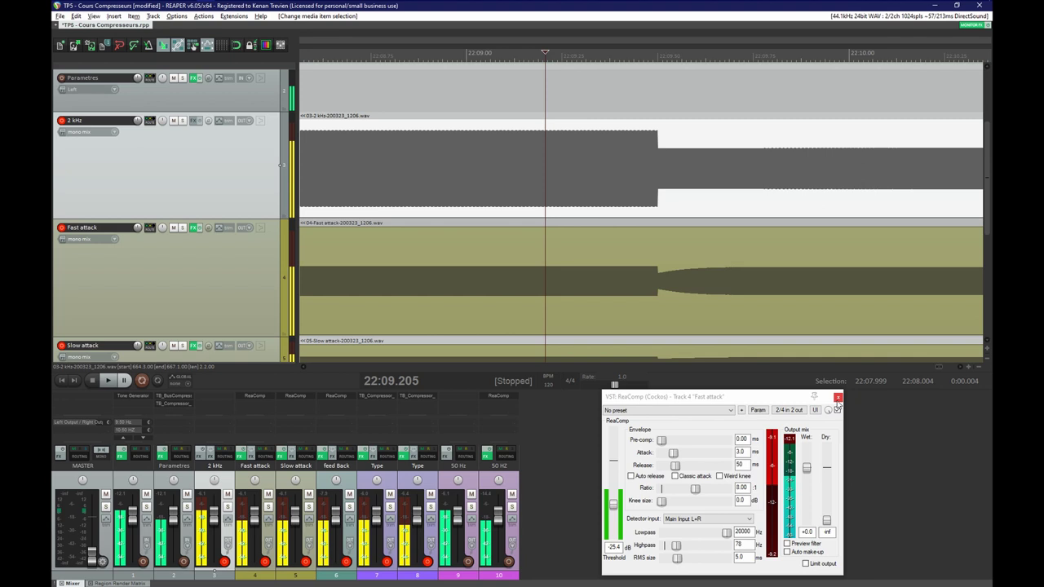
# - Hide the mixer to show more tracks and place the edit cursor at 22:07.966, just before the 22:08.000 level rise
pyautogui.hotkey('alt', 'd')
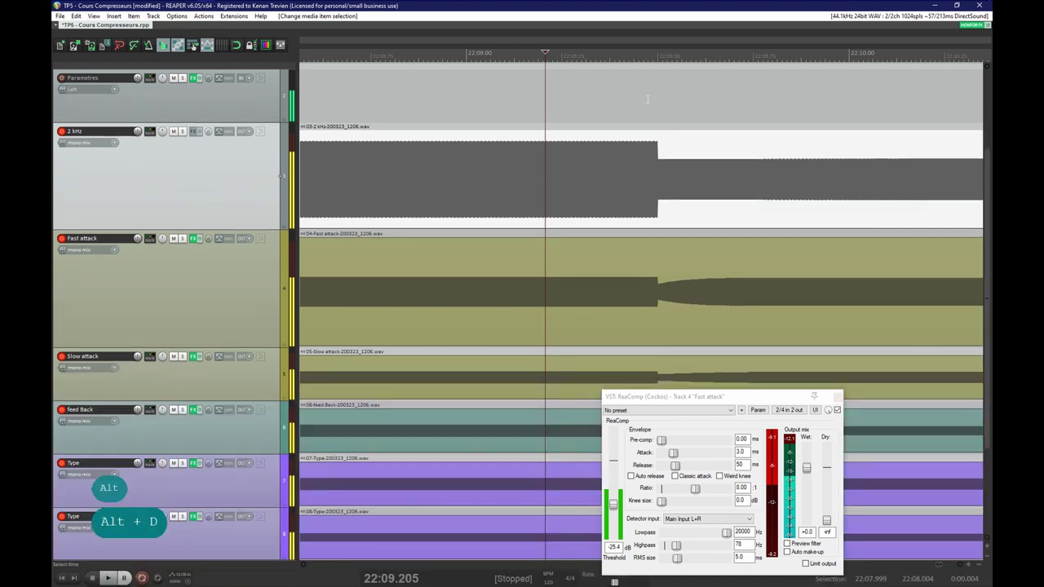
pyautogui.scroll(-2, 735, 97)
pyautogui.scroll(-3, 619, 128)
pyautogui.click(562, 104)
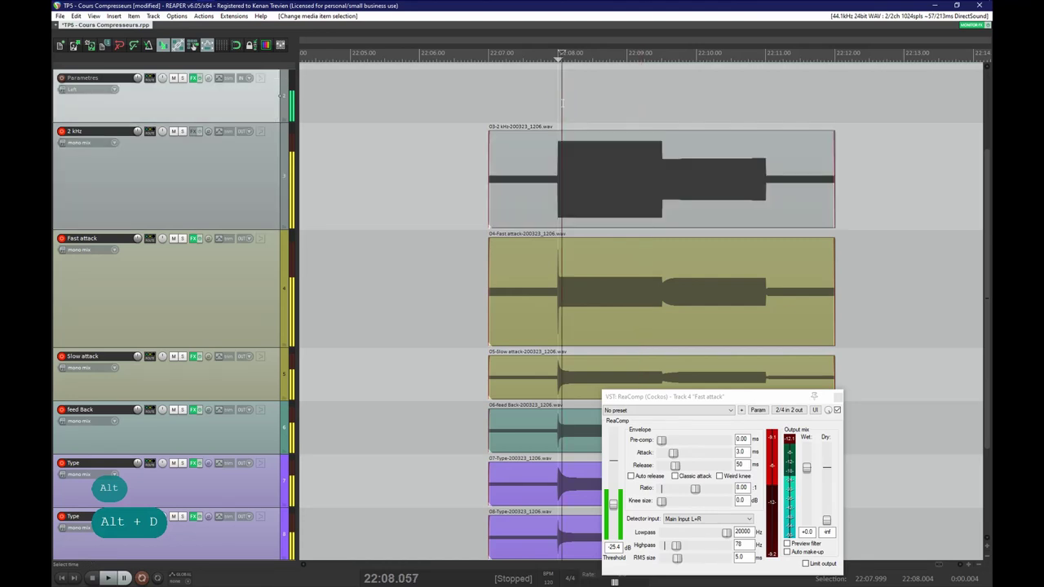
pyautogui.scroll(3, 563, 103)
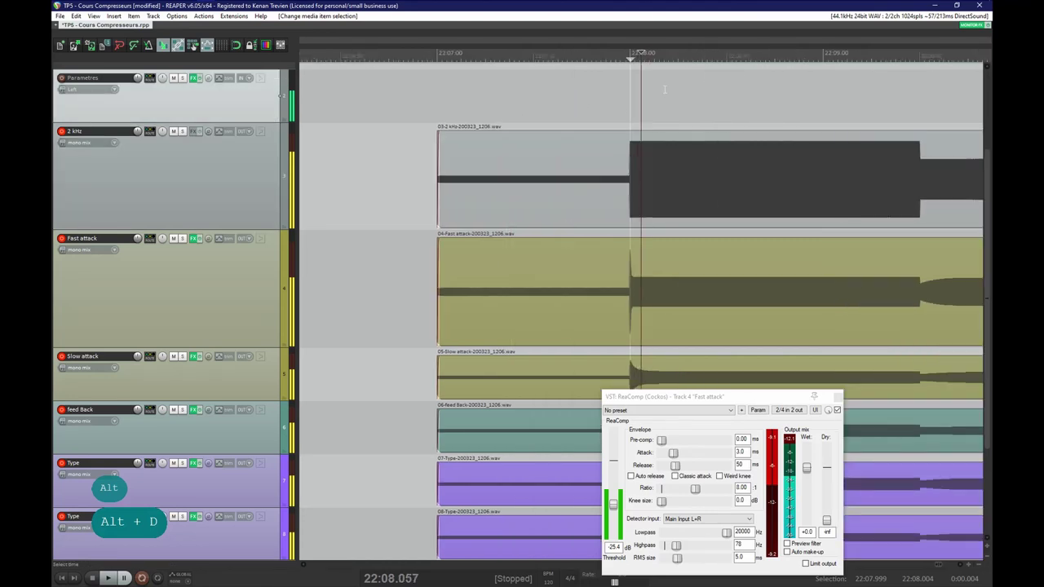
pyautogui.click(623, 57)
pyautogui.scroll(4, 623, 57)
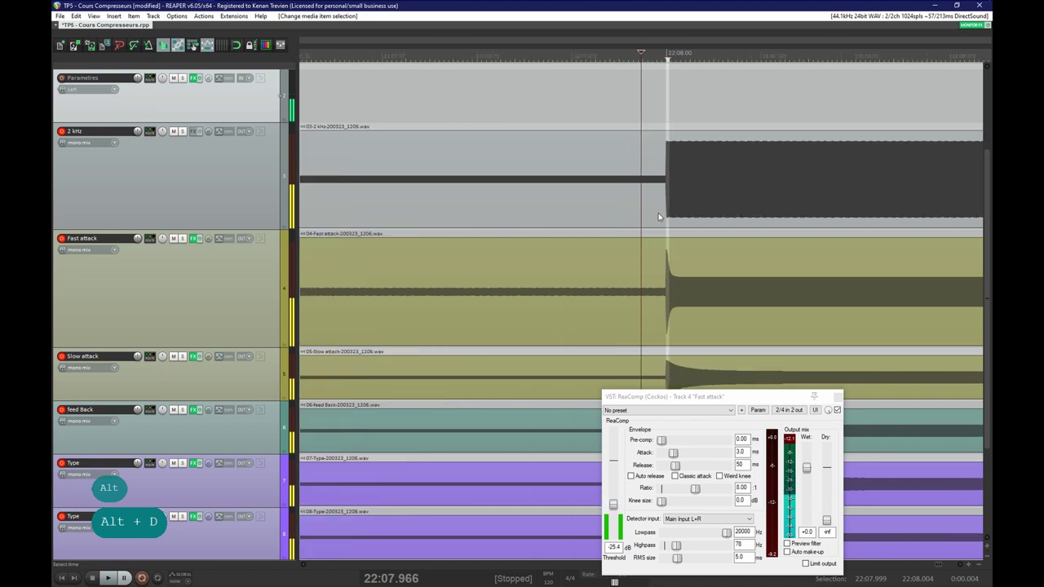
# - Compare the ReaComp settings of Fast attack and Slow attack with both windows open, leaving only the Fast attack window open
pyautogui.moveTo(713, 399); pyautogui.dragTo(345, 74)
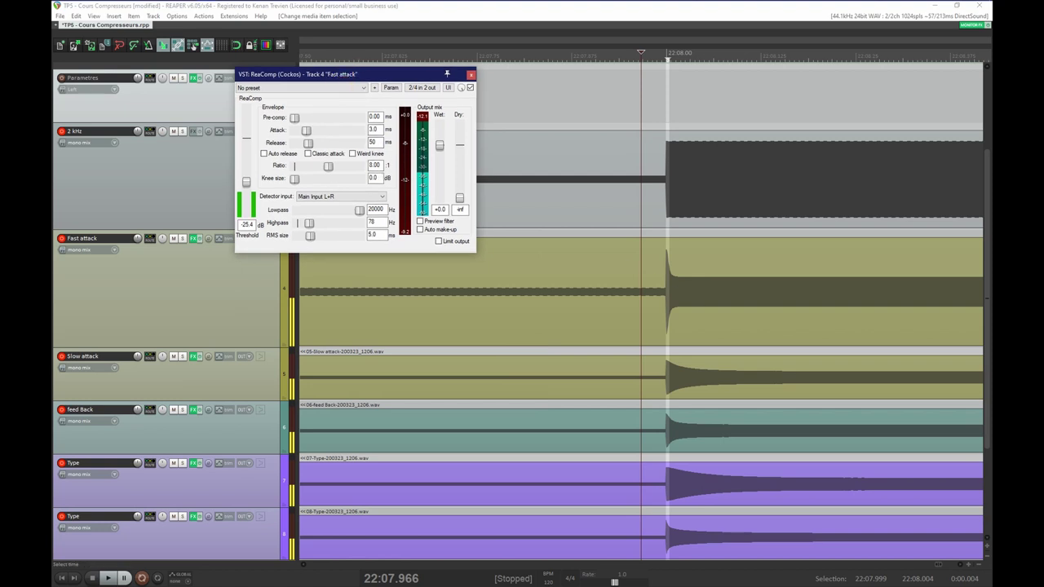
pyautogui.click(195, 356)
pyautogui.moveTo(375, 297); pyautogui.dragTo(316, 356)
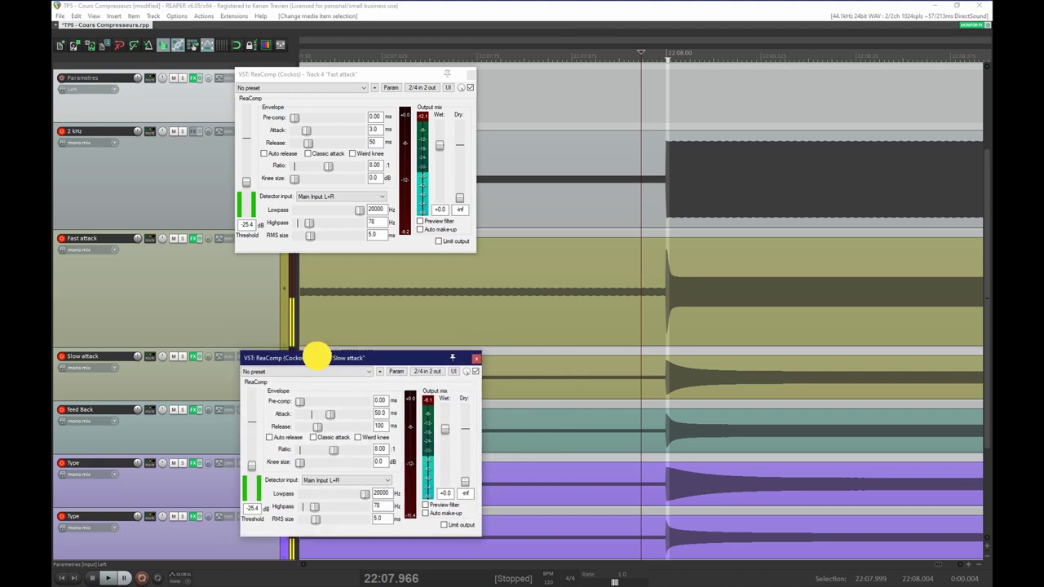
pyautogui.click(337, 312)
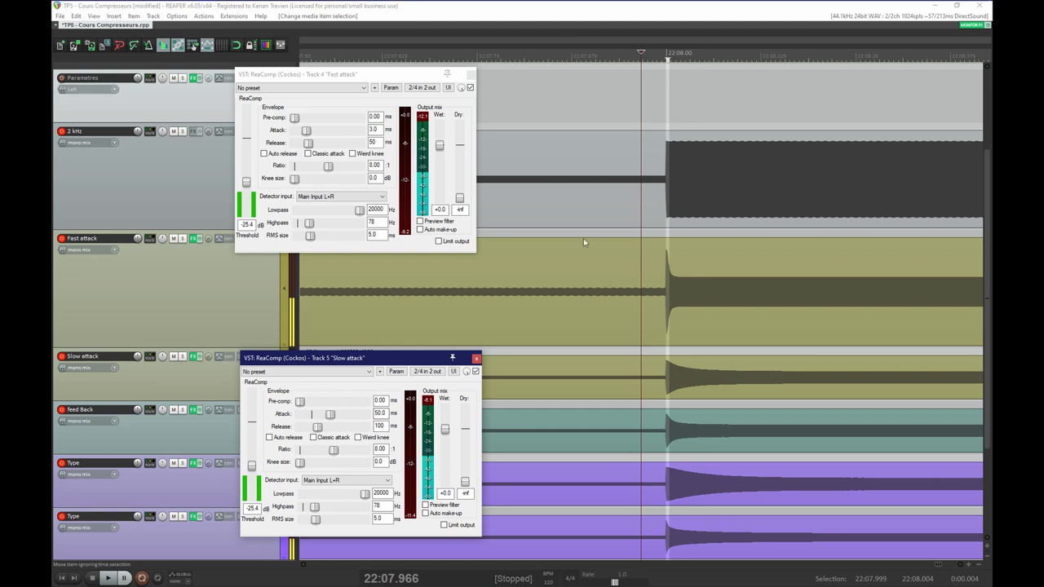
pyautogui.press('Escape')
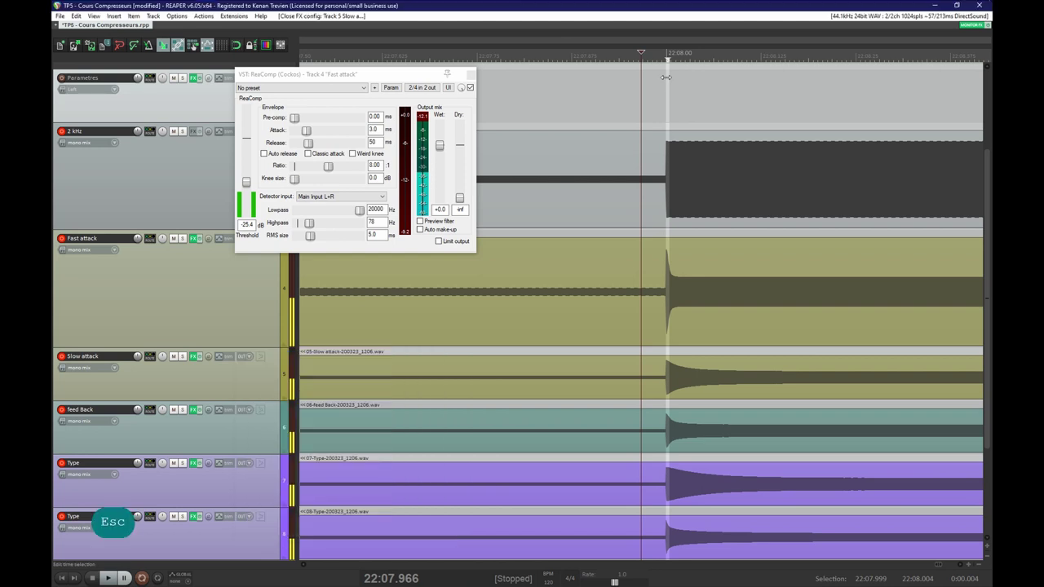
# - Place the edit cursor at 22:07.998 and inspect the level rise across the compressed tracks
pyautogui.click(666, 77)
pyautogui.scroll(2, 665, 87)
pyautogui.scroll(5, 666, 86)
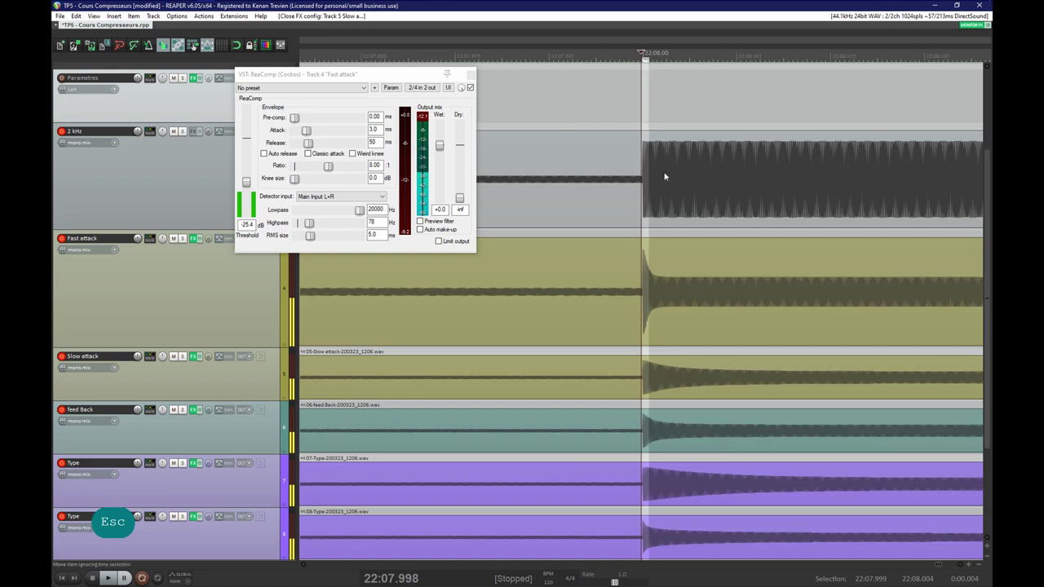
# - Enlarge the Slow attack track's height to about match Fast attack, then increase the height of all tracks
pyautogui.moveTo(260, 398); pyautogui.dragTo(265, 359)
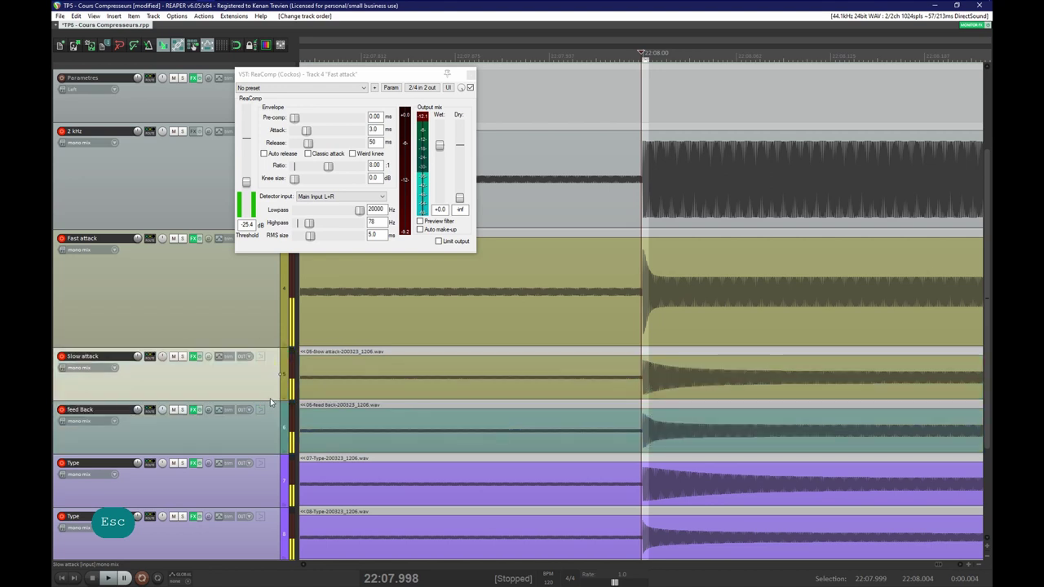
pyautogui.moveTo(270, 398); pyautogui.dragTo(275, 454)
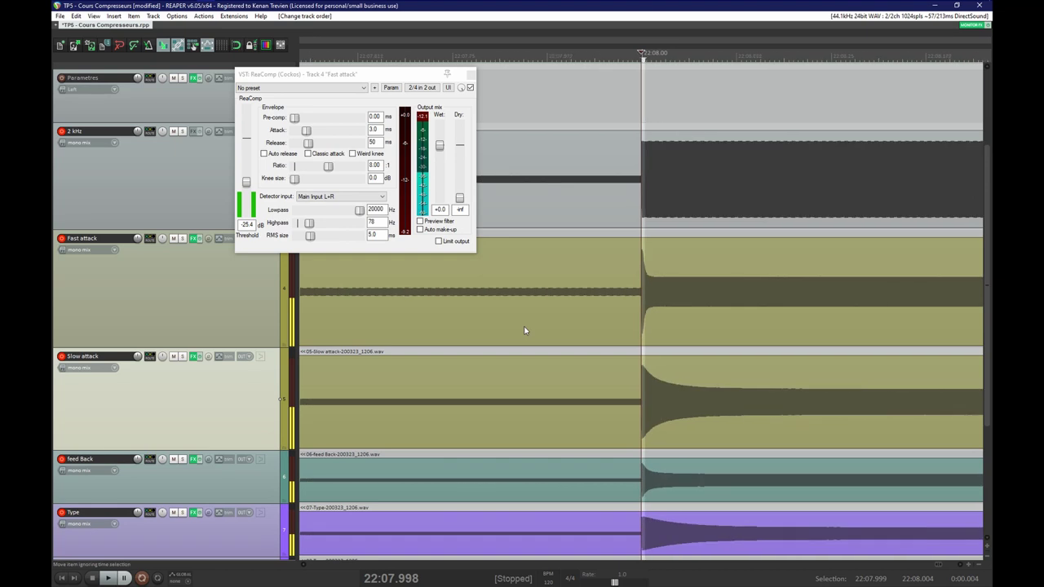
pyautogui.scroll(-5, 525, 331)
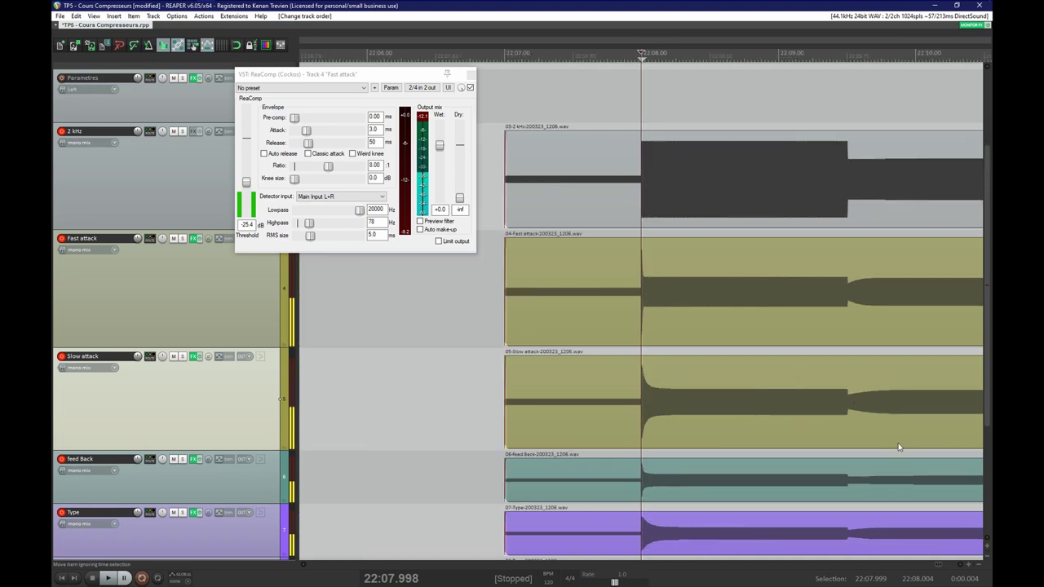
pyautogui.click(987, 540)
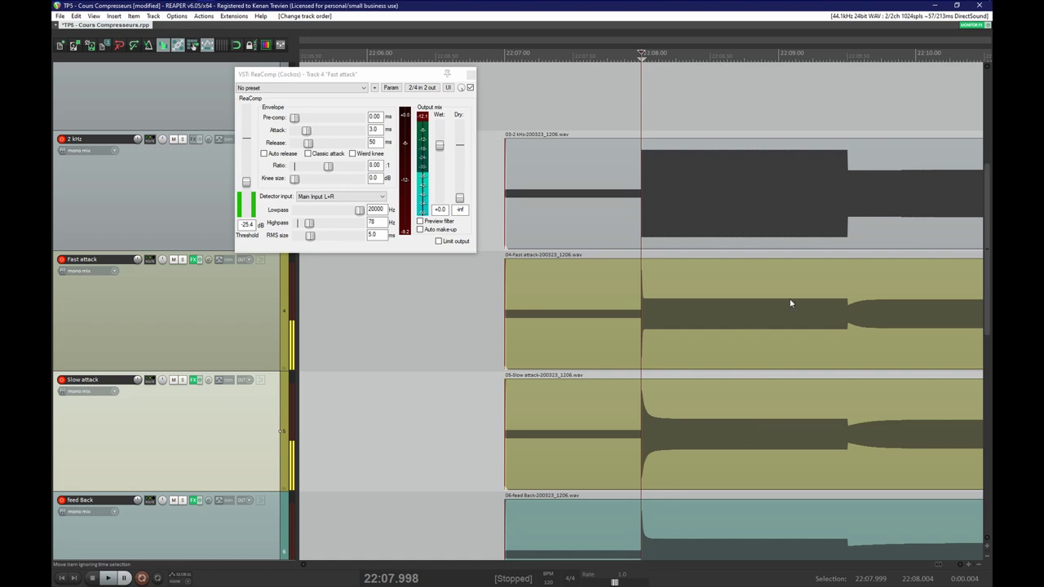
# - Compare the attack transients after 22:08.000 on the Fast attack and Slow attack tracks in detail
pyautogui.scroll(6, 638, 302)
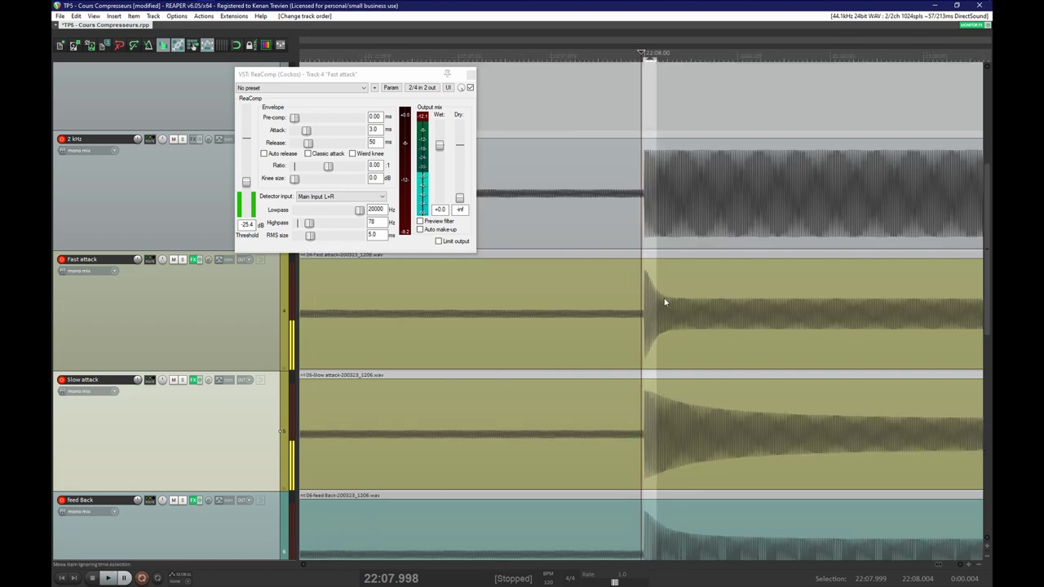
pyautogui.scroll(-6, 797, 418)
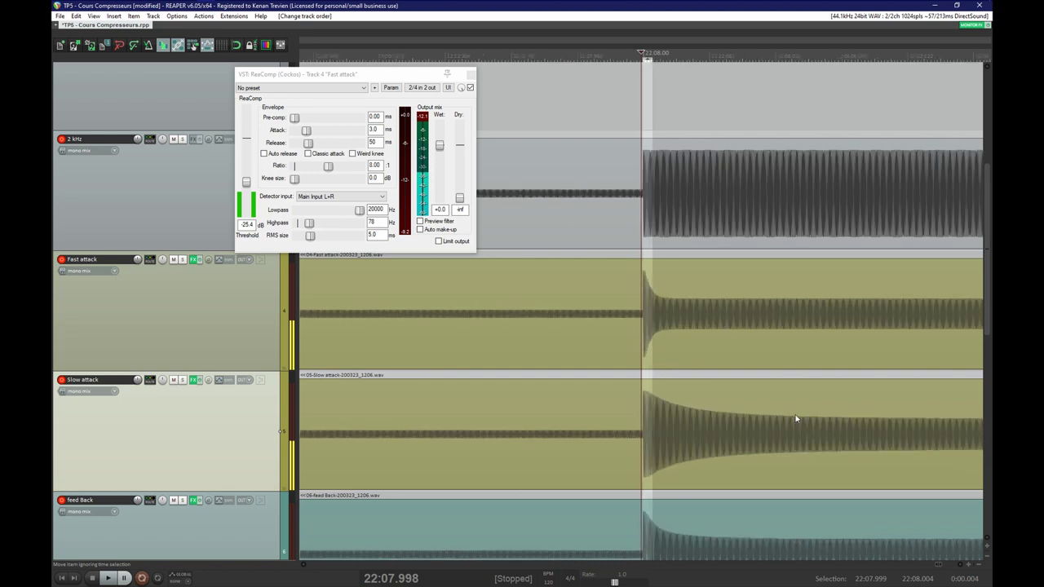
pyautogui.scroll(-4, 797, 417)
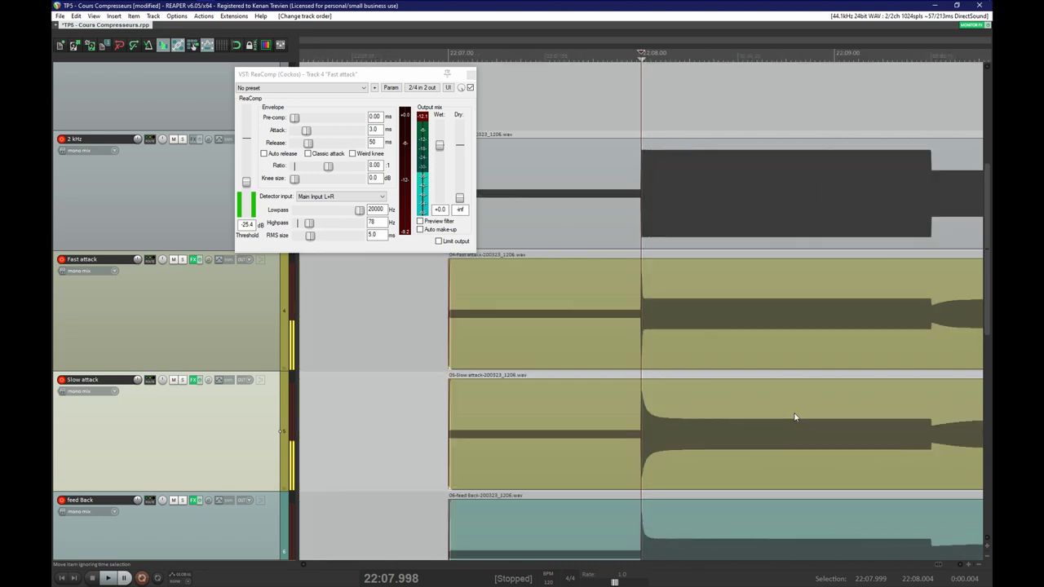
# - Place the edit cursor at 22:09.431 and compare the Fast attack and Slow attack releases after the level drop
pyautogui.click(839, 116)
pyautogui.scroll(5, 838, 116)
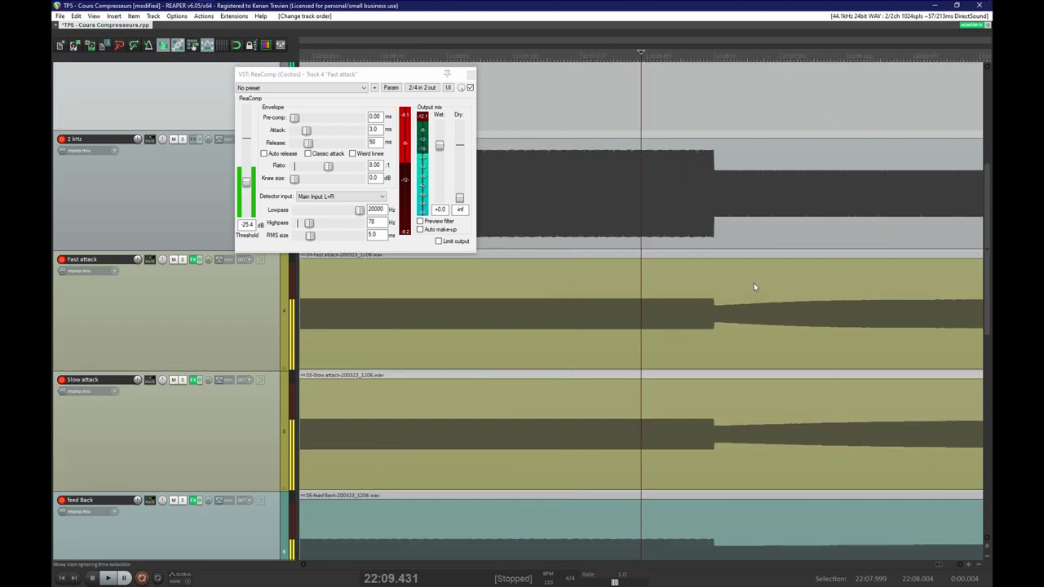
# - Place the edit cursor at 22:11.005 and compare the Fast attack and Slow attack releases after the final level drop
pyautogui.scroll(-4, 706, 396)
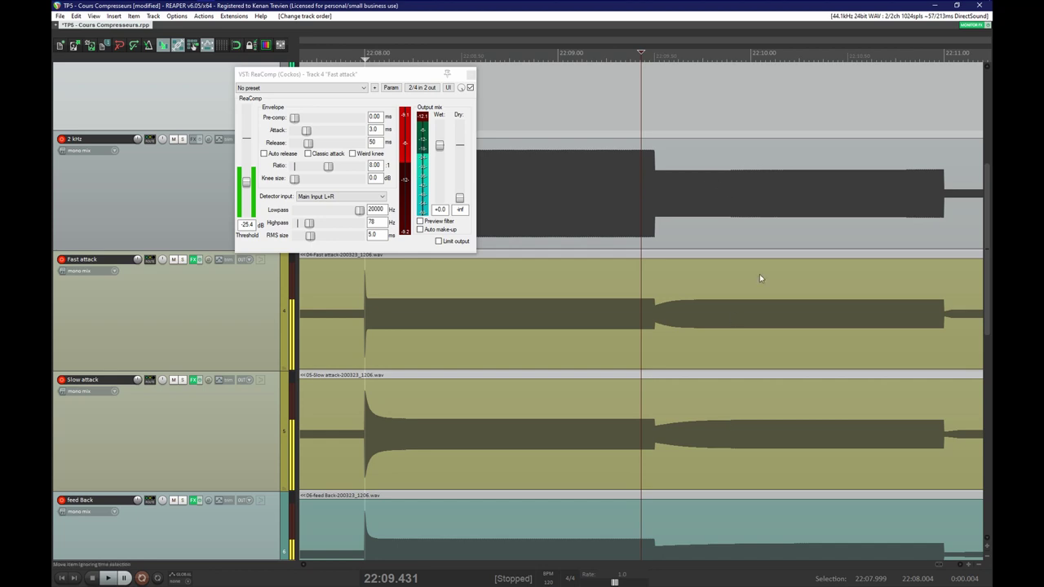
pyautogui.scroll(-4, 760, 285)
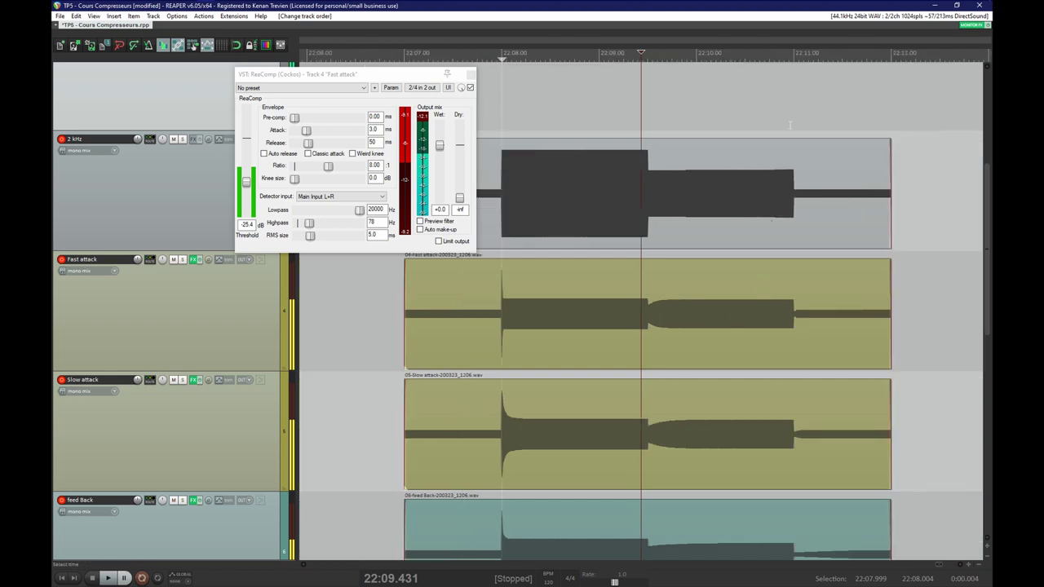
pyautogui.click(790, 123)
pyautogui.scroll(4, 793, 121)
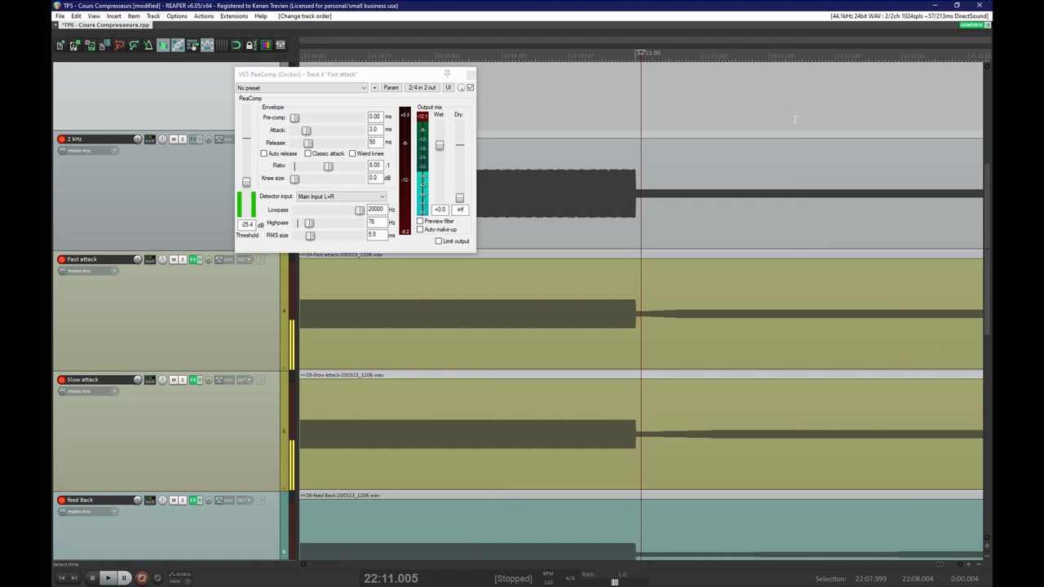
pyautogui.scroll(-4, 726, 298)
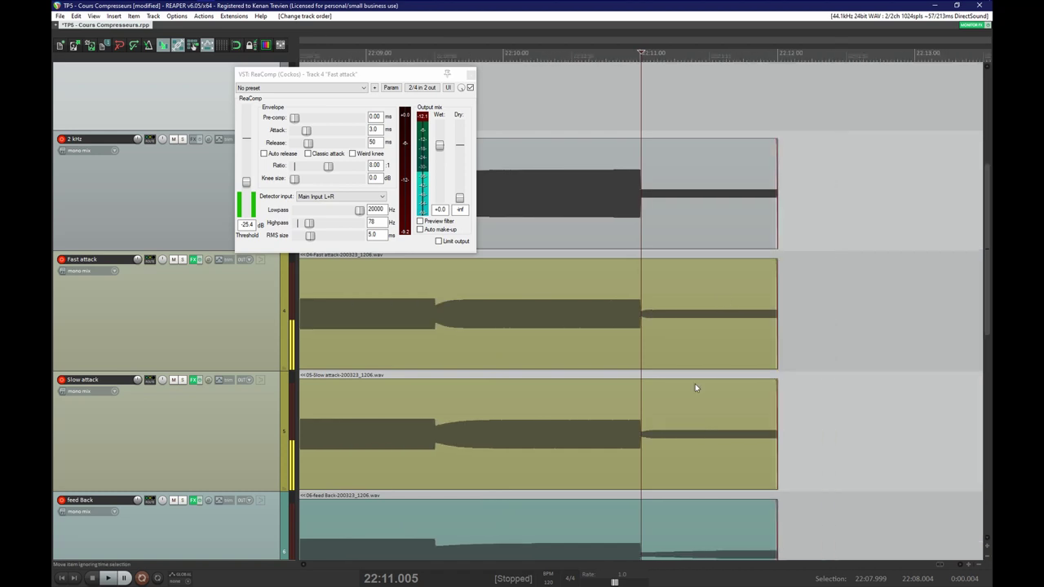
pyautogui.scroll(2, 695, 383)
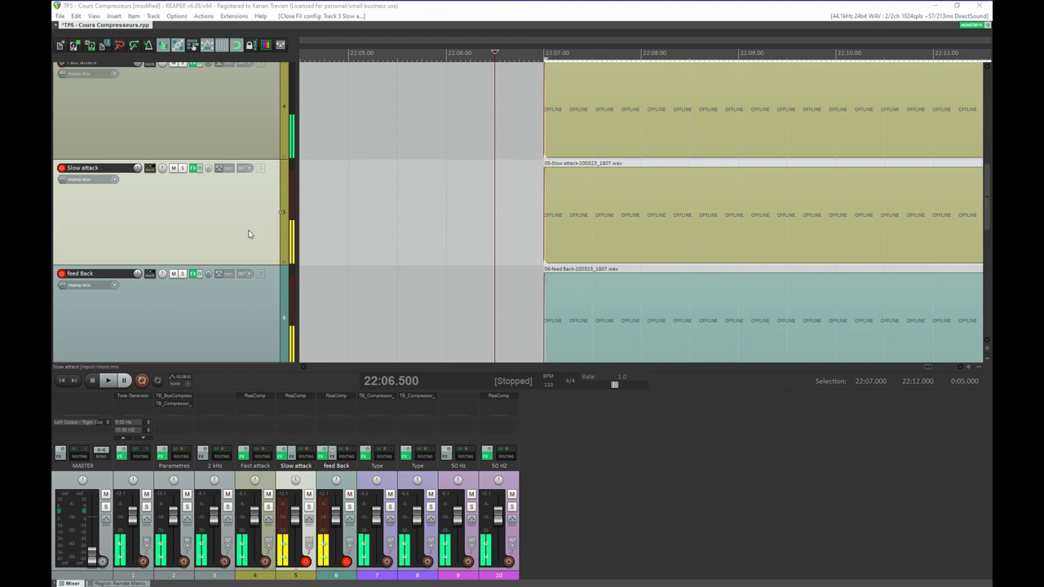
# - Open the ReaComp windows of the Slow attack and feed Back tracks and arrange them one above the other
pyautogui.click(296, 396)
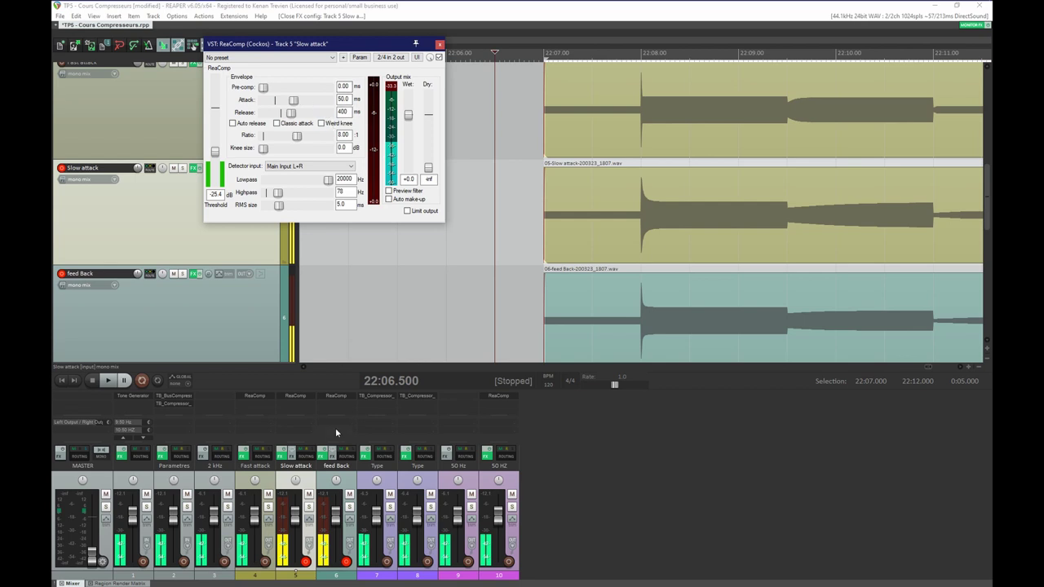
pyautogui.click(337, 398)
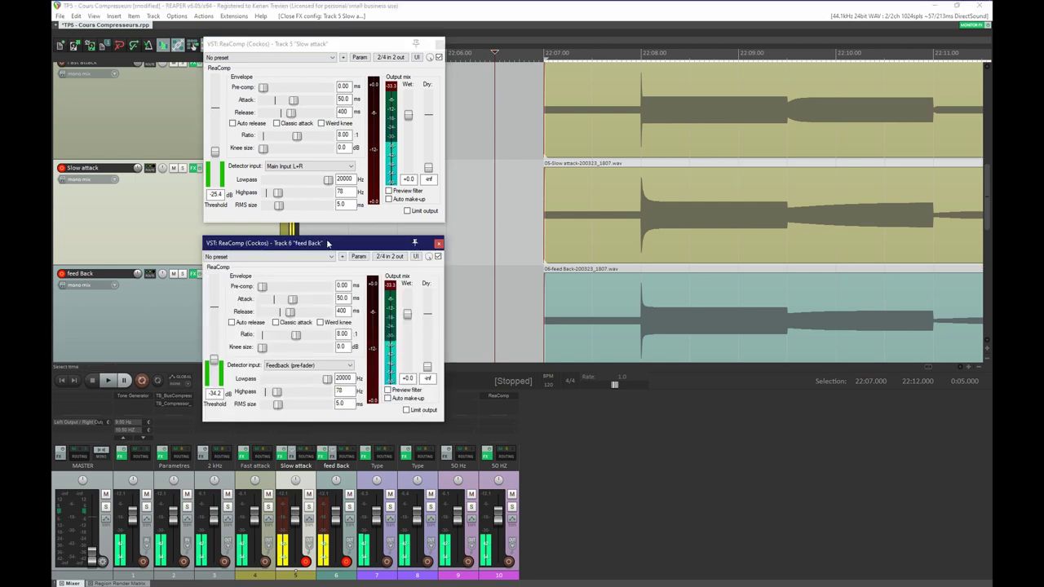
pyautogui.moveTo(329, 243); pyautogui.dragTo(338, 319)
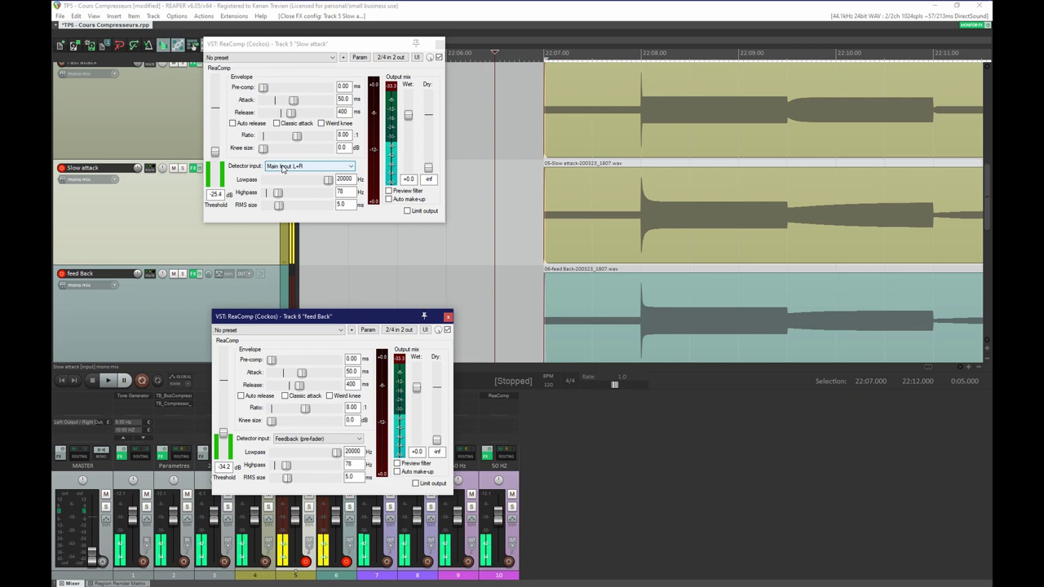
pyautogui.moveTo(318, 46); pyautogui.dragTo(325, 90)
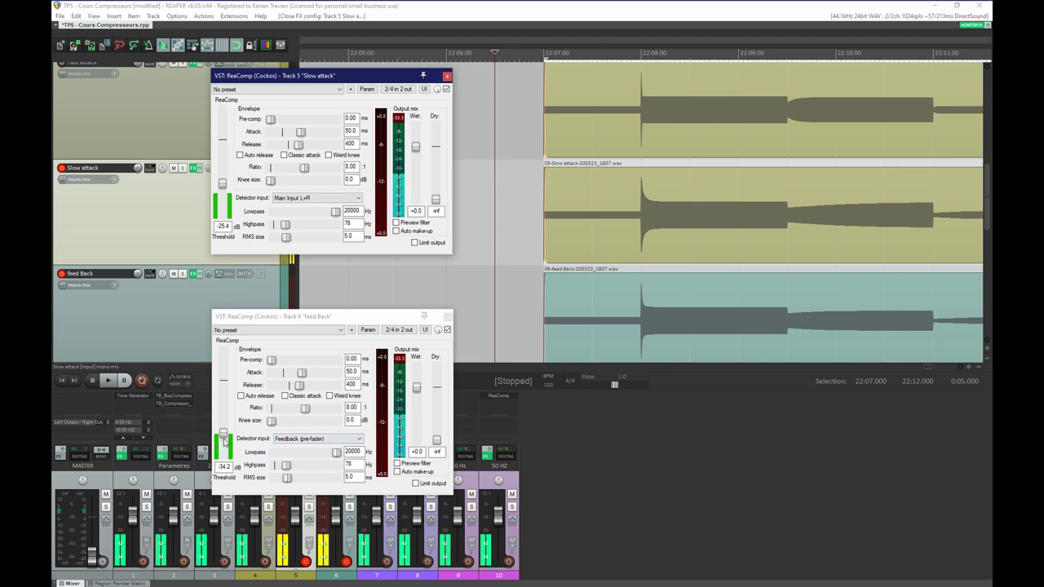
# - Place the edit cursor at the level rise near 22:08.000 and compare the attacks of the Slow attack and feed Back tracks
pyautogui.click(689, 69)
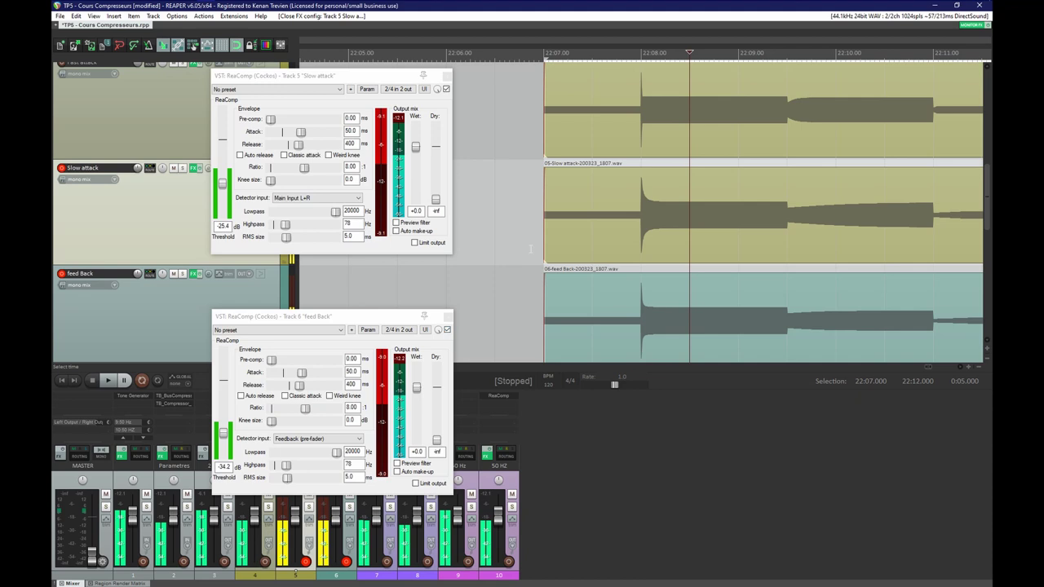
pyautogui.click(641, 58)
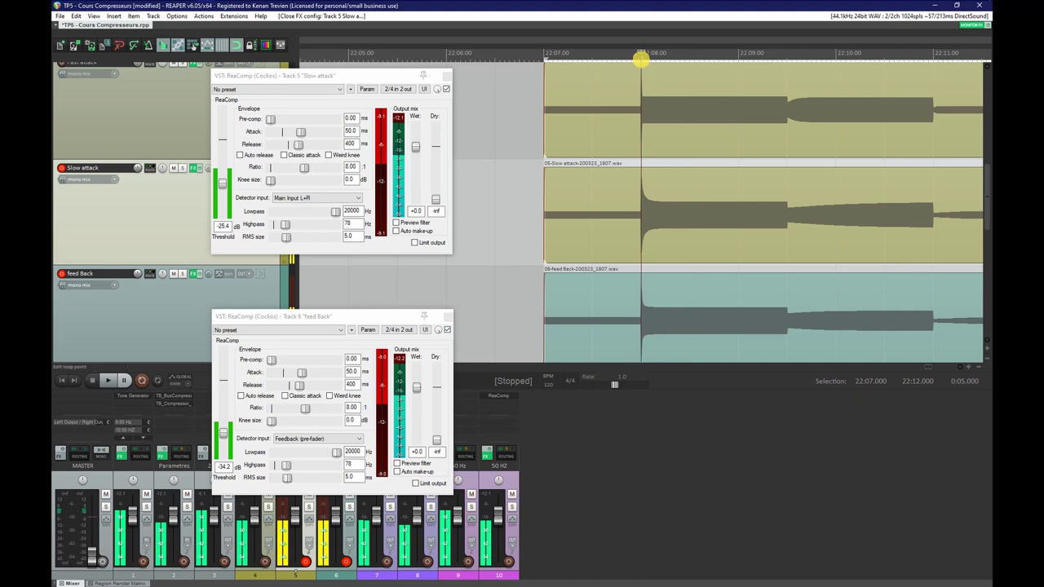
pyautogui.scroll(5, 639, 82)
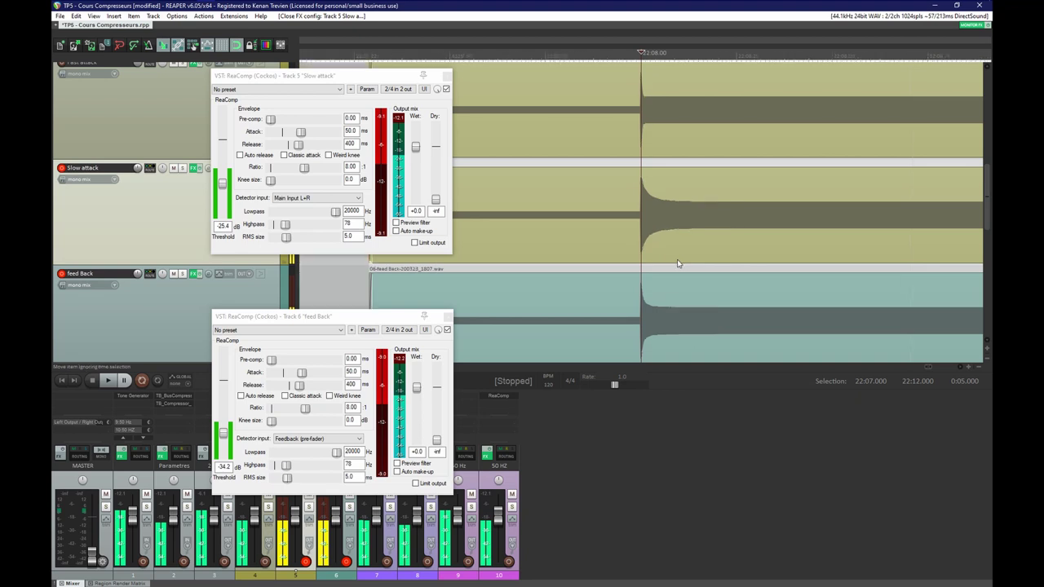
pyautogui.scroll(-6, 678, 259)
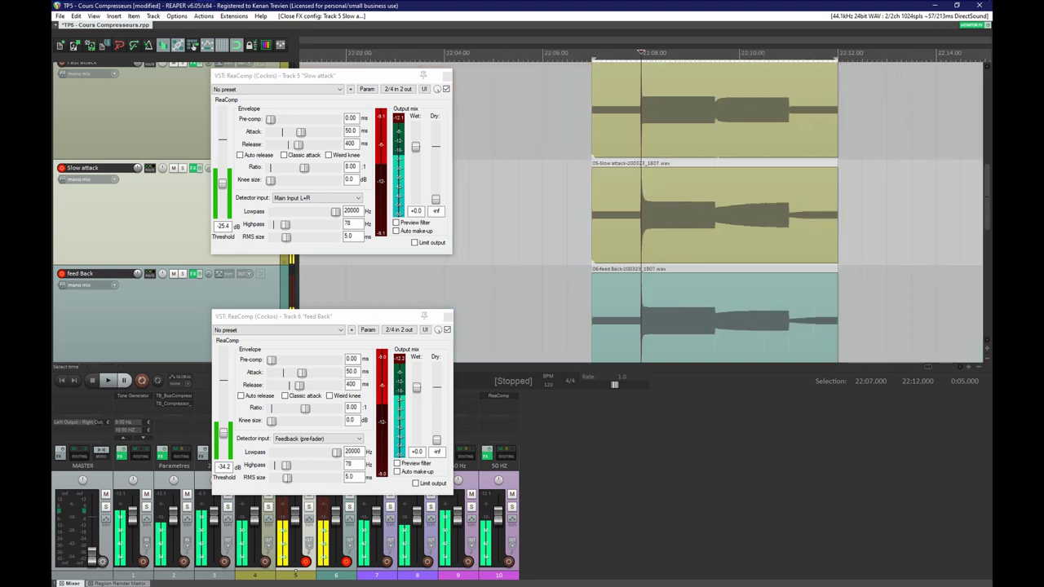
# - Place the edit cursor at the level drop before 22:10.00 and compare the releases of the Slow attack and feed Back tracks
pyautogui.scroll(2, 712, 183)
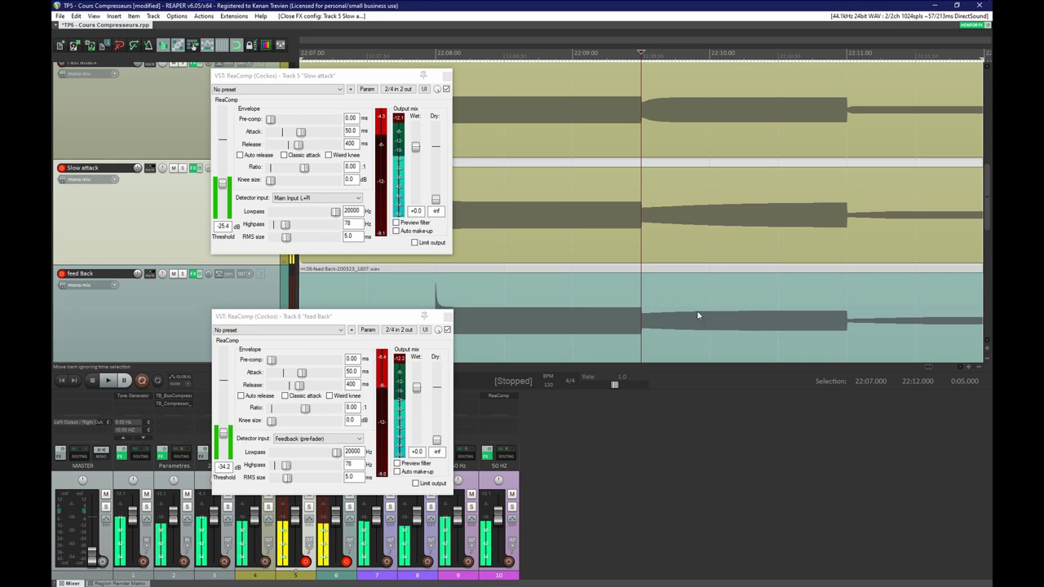
pyautogui.scroll(-2, 586, 217)
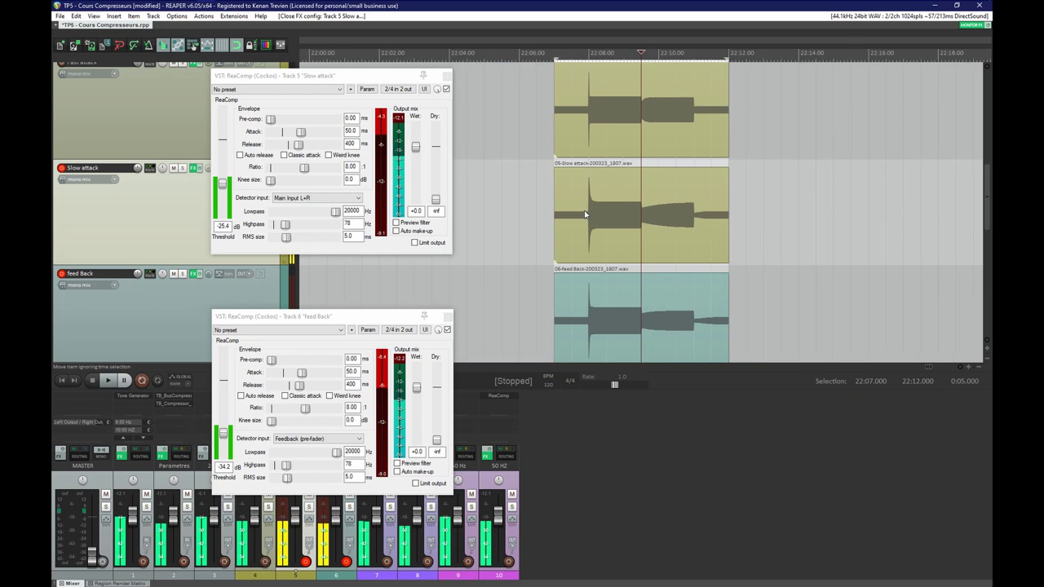
pyautogui.scroll(2, 592, 55)
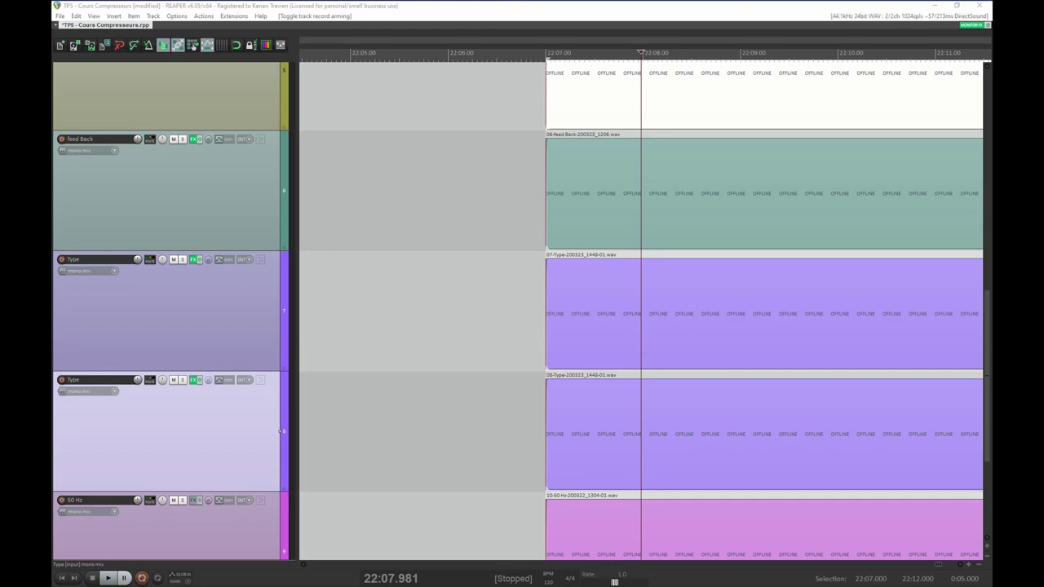
# - Stack the TB_Compressor_v3 windows of both Type tracks and check track 7's compressor types, keeping Vintage punch
pyautogui.moveTo(401, 56); pyautogui.dragTo(373, 18)
pyautogui.click(516, 106)
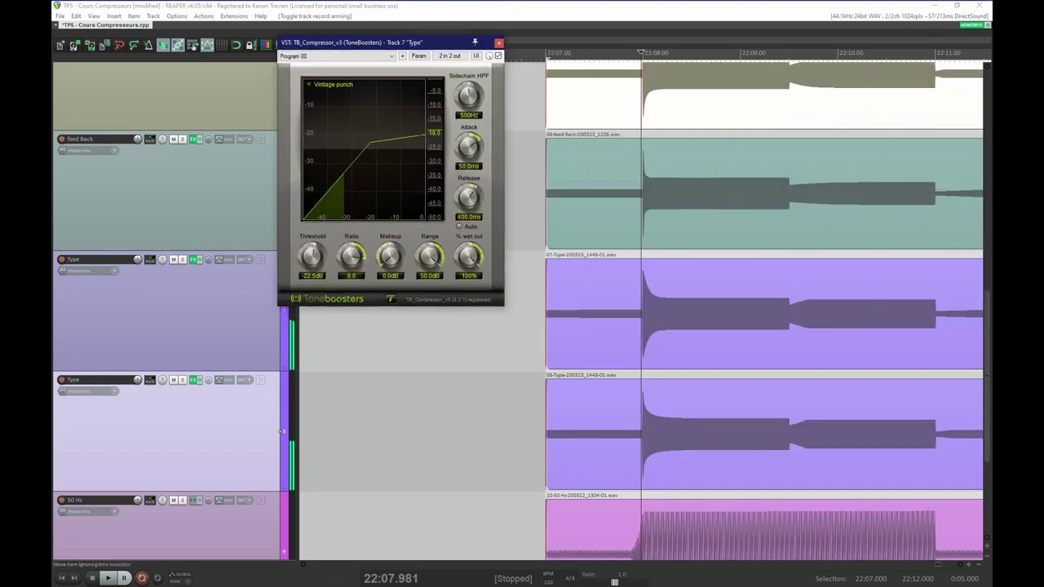
pyautogui.click(195, 381)
pyautogui.moveTo(619, 335)
pyautogui.mouseDown()
pyautogui.moveTo(465, 338)
pyautogui.moveTo(370, 318)
pyautogui.mouseUp()
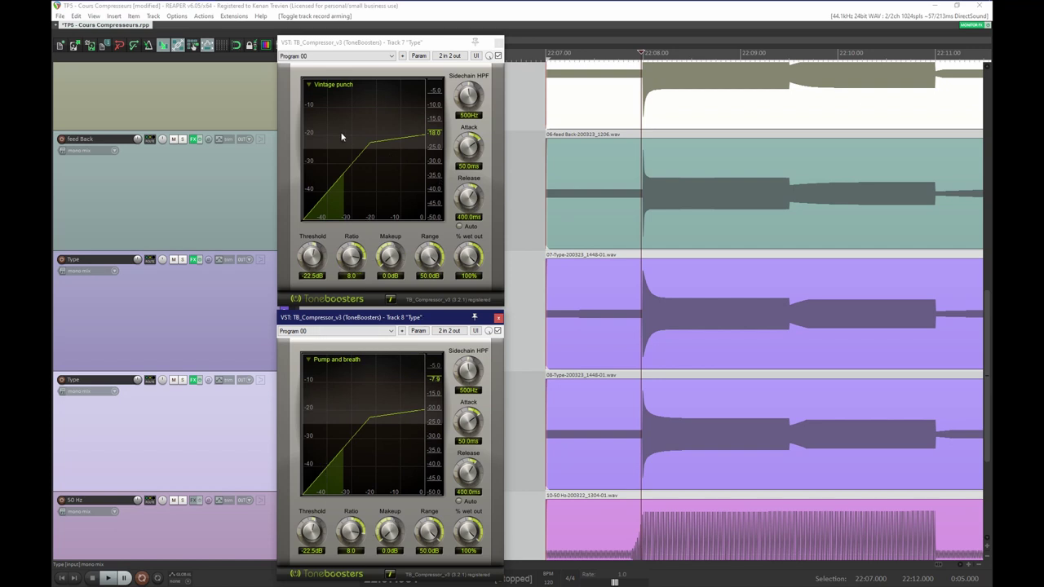
pyautogui.click(310, 86)
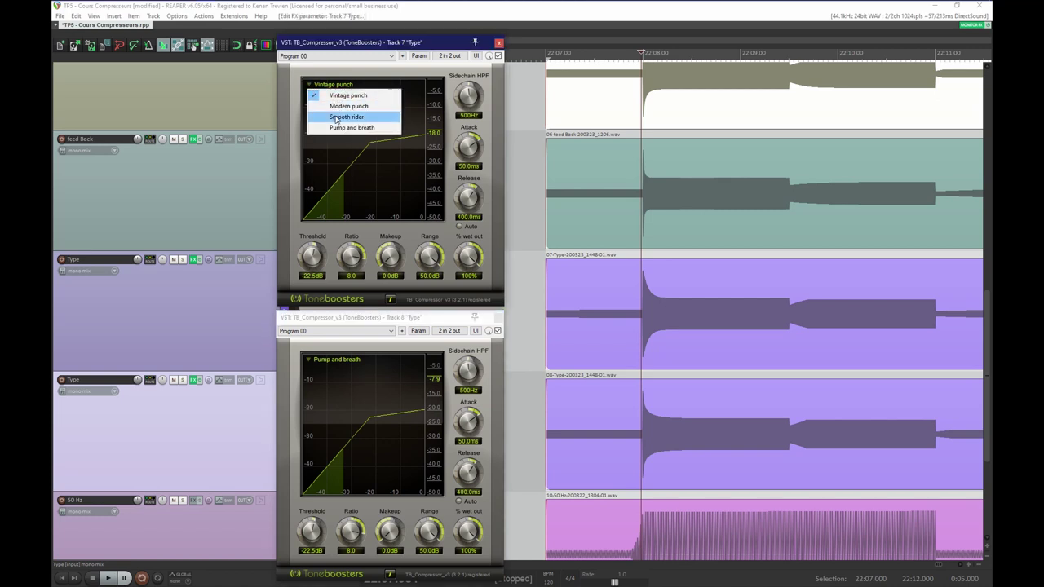
pyautogui.click(324, 94)
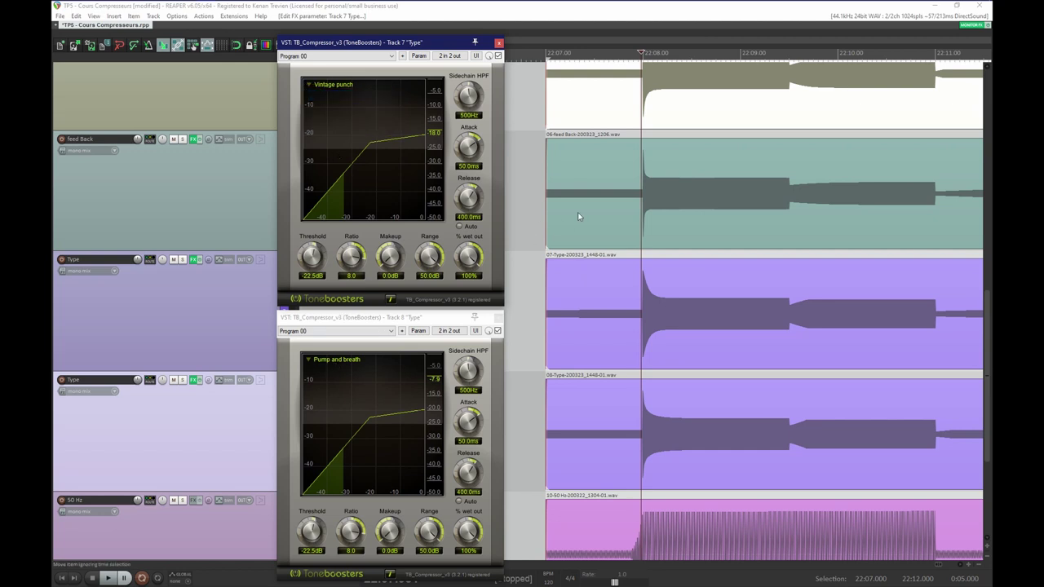
# - Place the edit cursor at the level rise near 22:08.00 and compare the attack curves of the two Type tracks
pyautogui.click(641, 263)
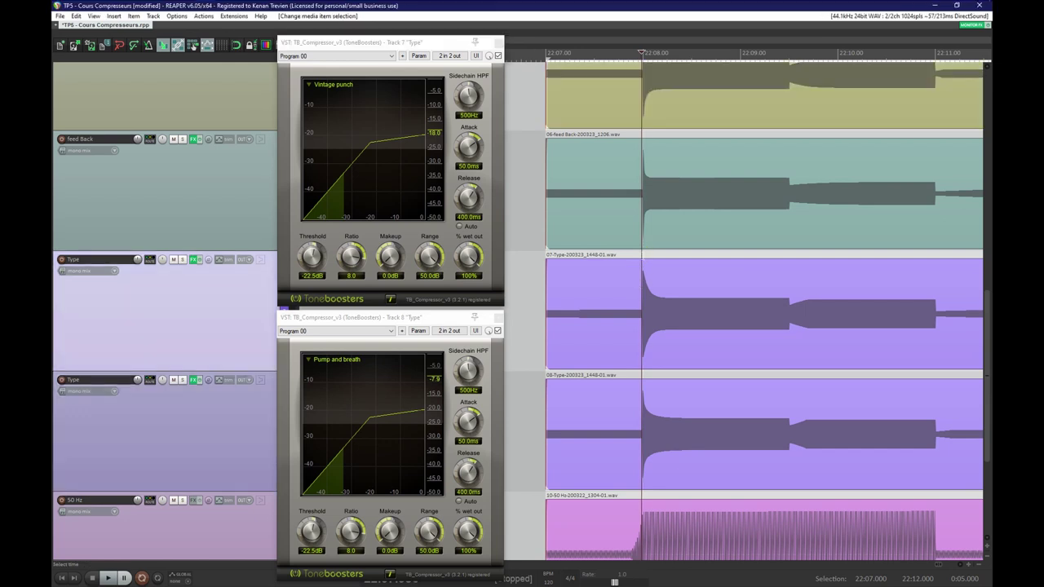
pyautogui.scroll(5, 640, 262)
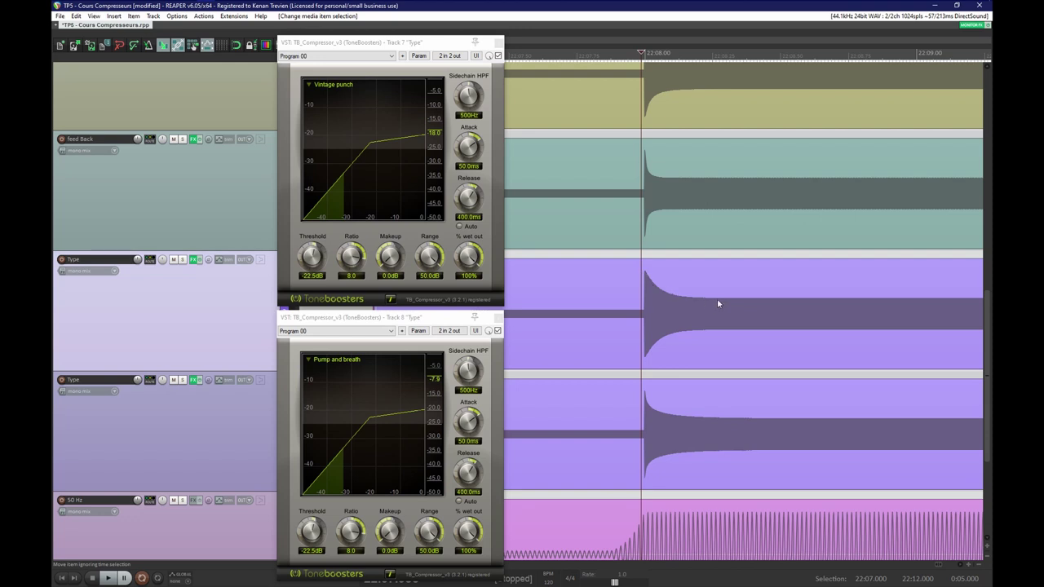
pyautogui.scroll(-2, 718, 304)
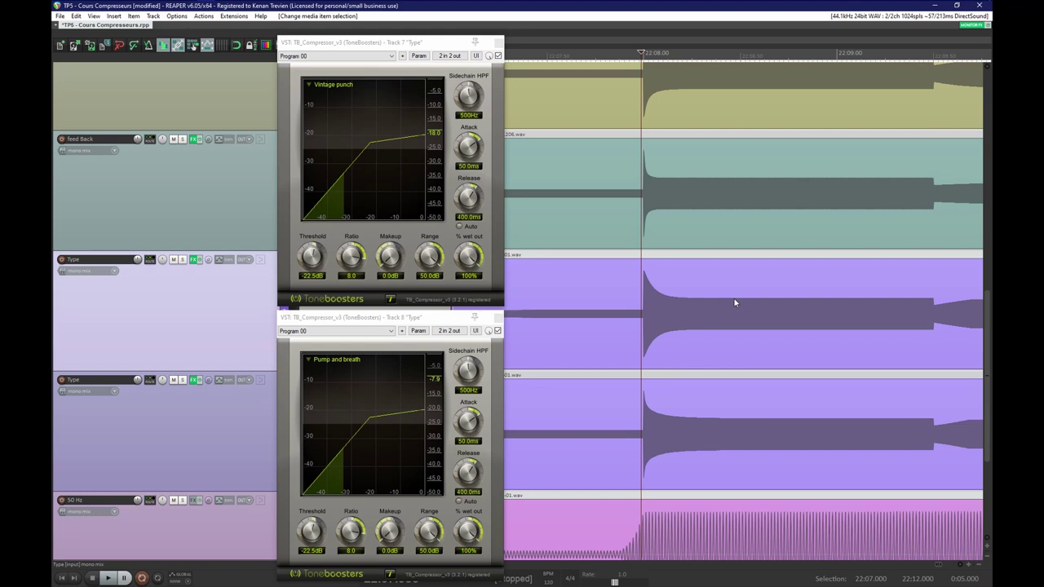
pyautogui.scroll(2, 734, 303)
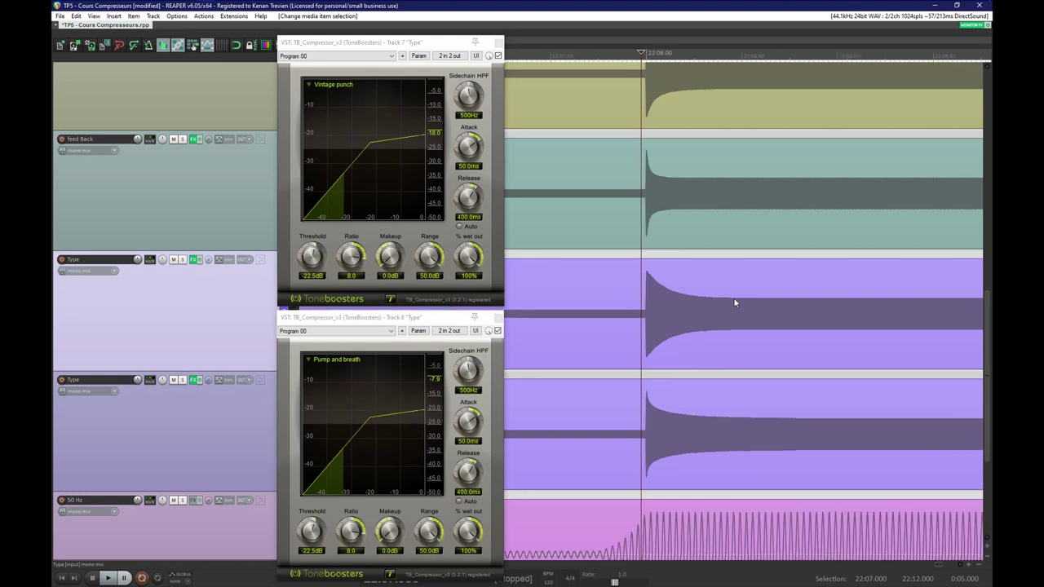
pyautogui.scroll(-2, 657, 280)
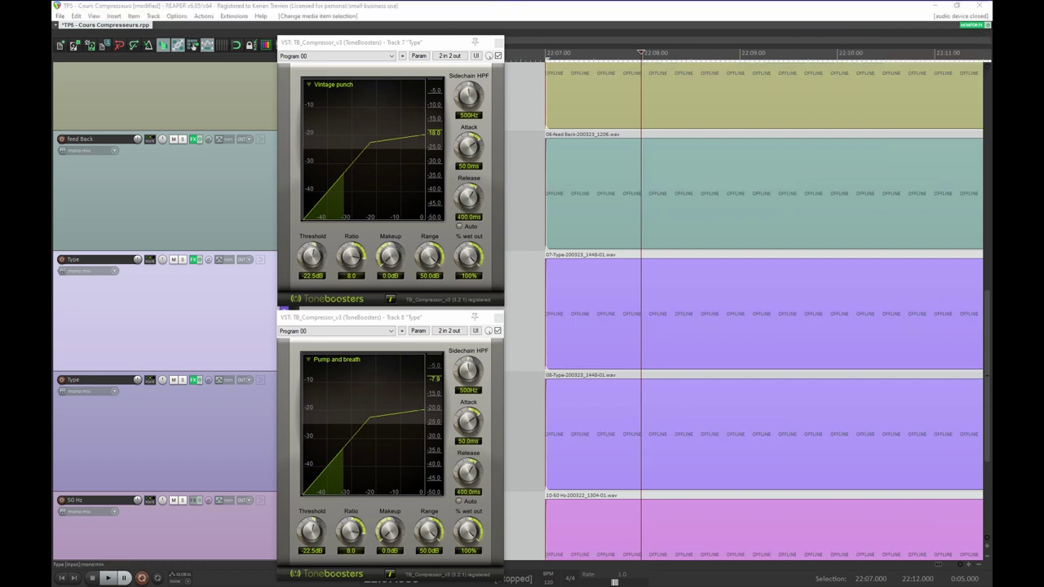
# - Close both Type track compressors and position track 10's ReaComp window clear of the 50 Hz waveforms
pyautogui.click(338, 45)
pyautogui.press('Escape')
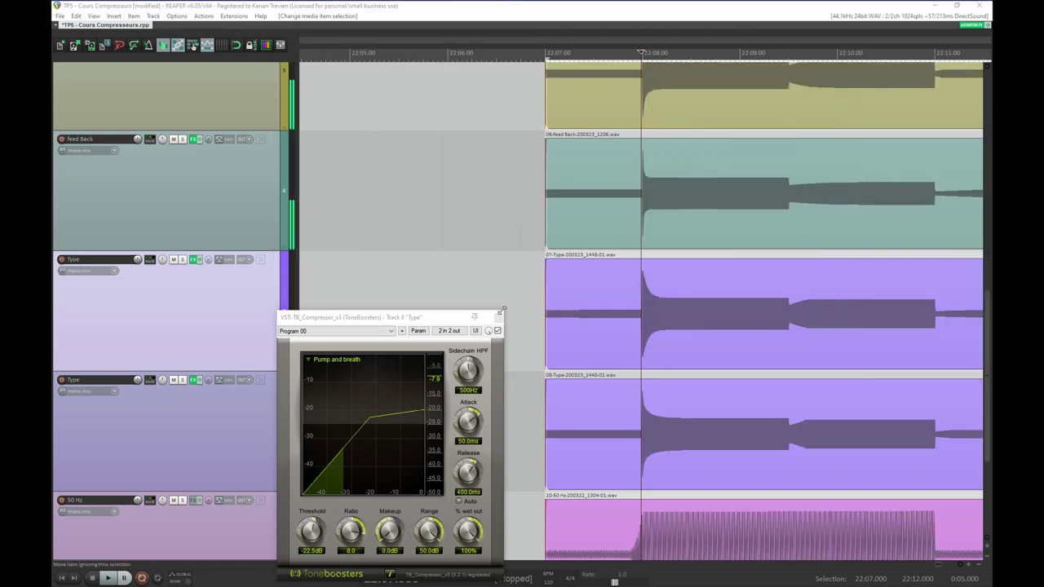
pyautogui.press('Escape')
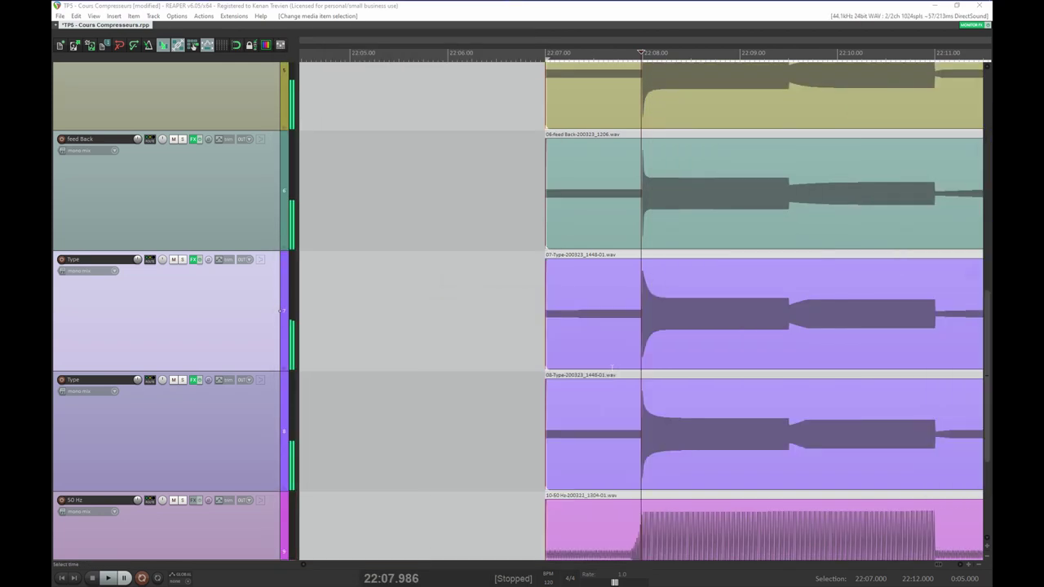
pyautogui.scroll(-3, 280, 310)
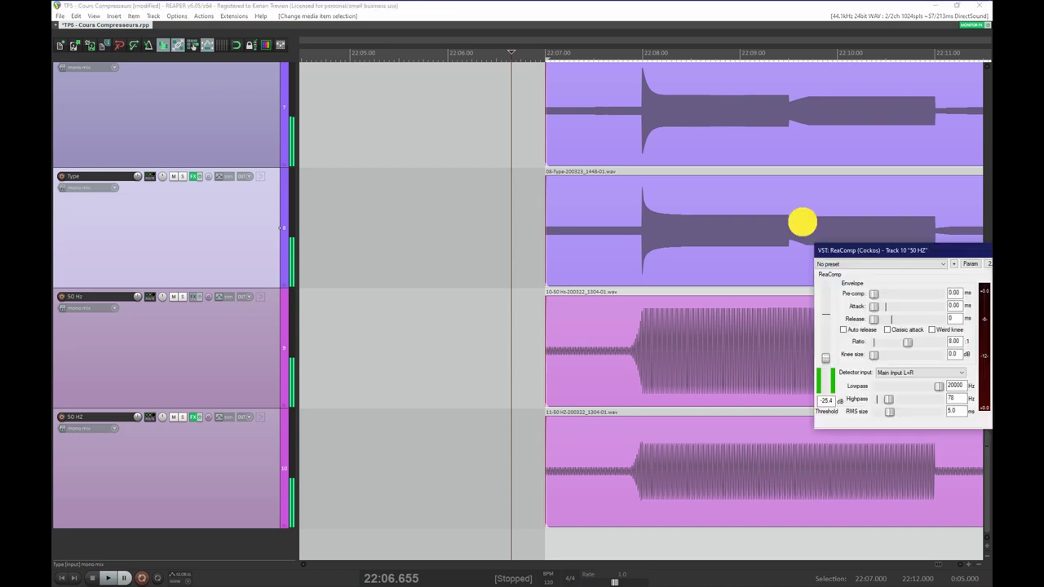
pyautogui.moveTo(914, 245); pyautogui.dragTo(385, 97)
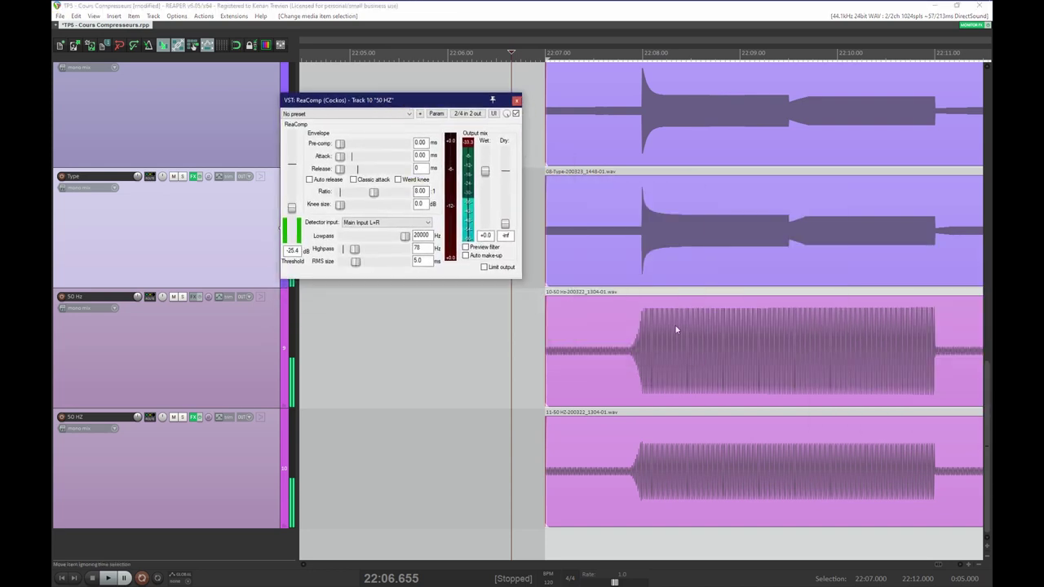
# - Place the edit cursor at 22:08.257 and compare the unprocessed and compressed 50 Hz waveforms around the level rise
pyautogui.click(667, 301)
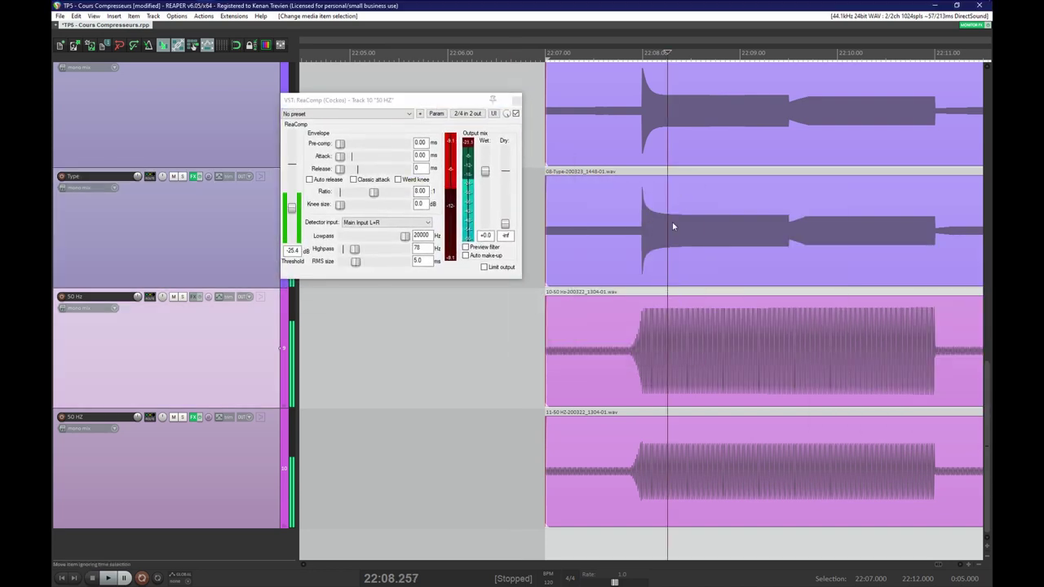
pyautogui.scroll(3, 677, 316)
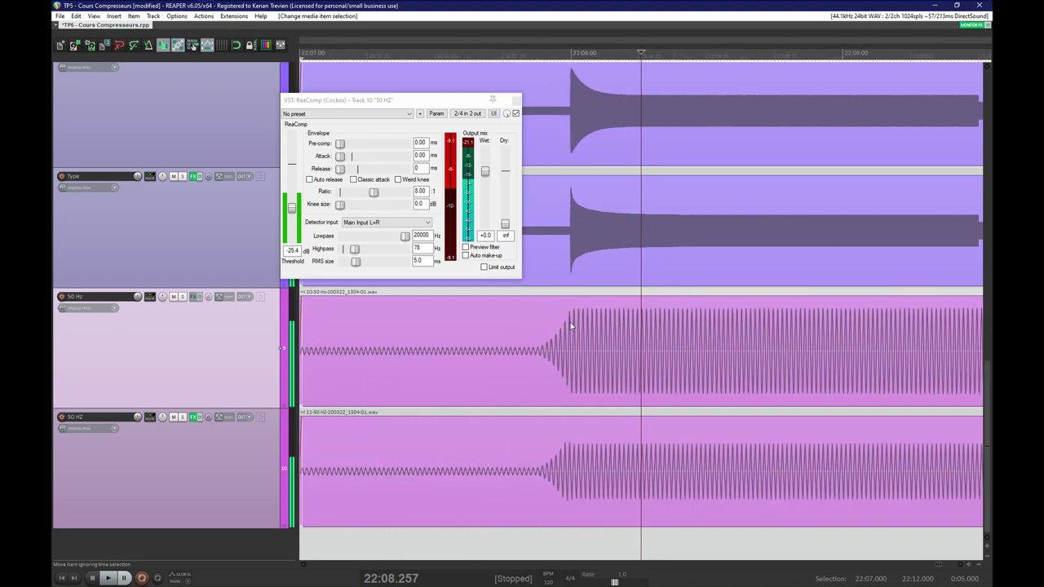
pyautogui.scroll(-3, 571, 326)
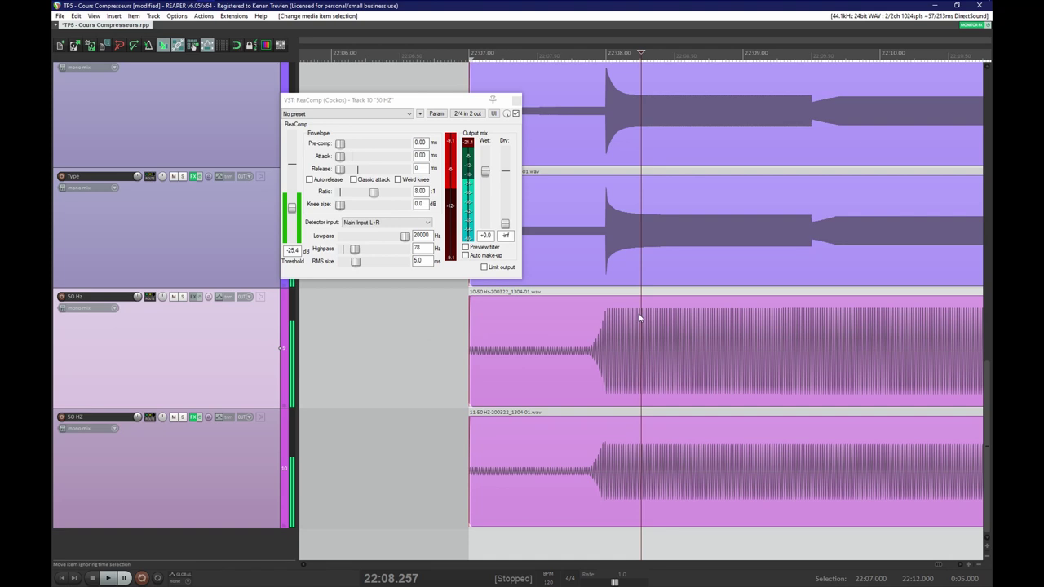
pyautogui.scroll(-3, 640, 319)
pyautogui.scroll(2, 641, 318)
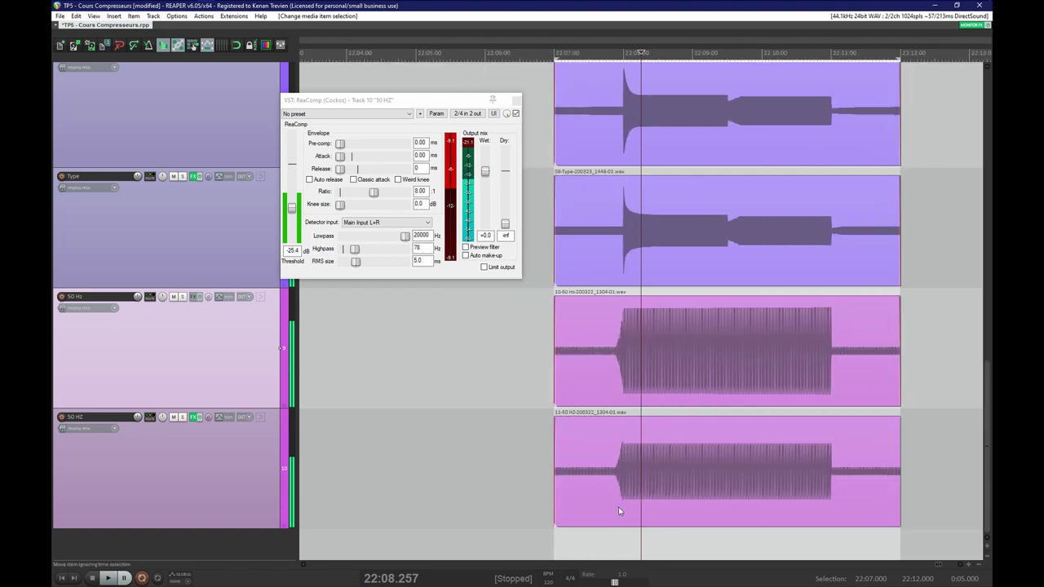
# - Place the edit cursor at 22:08.007 and compare the individual cycle shapes of the unprocessed and compressed 50 Hz waveforms around the level rise
pyautogui.click(625, 437)
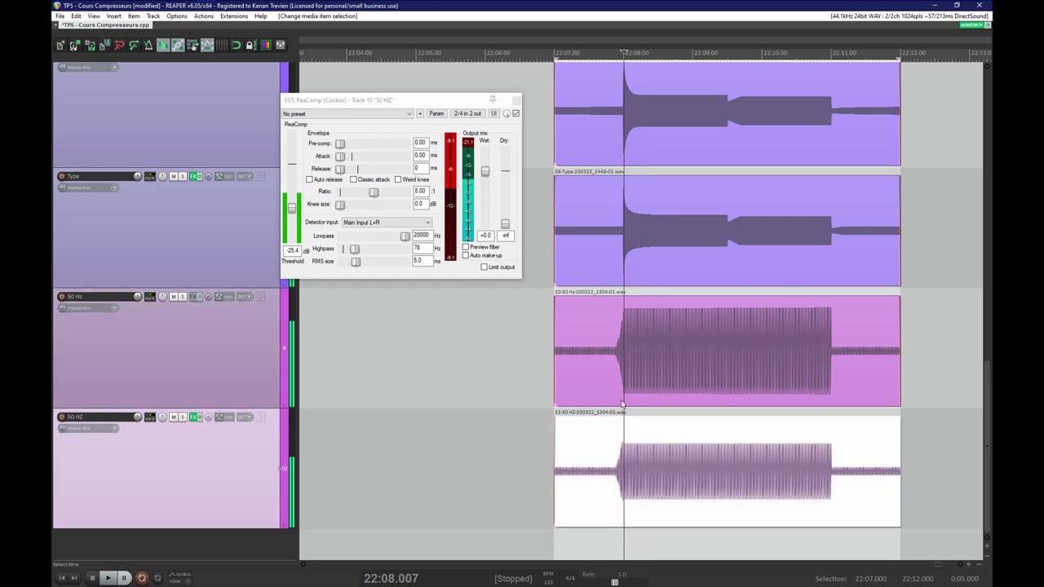
pyautogui.scroll(4, 647, 346)
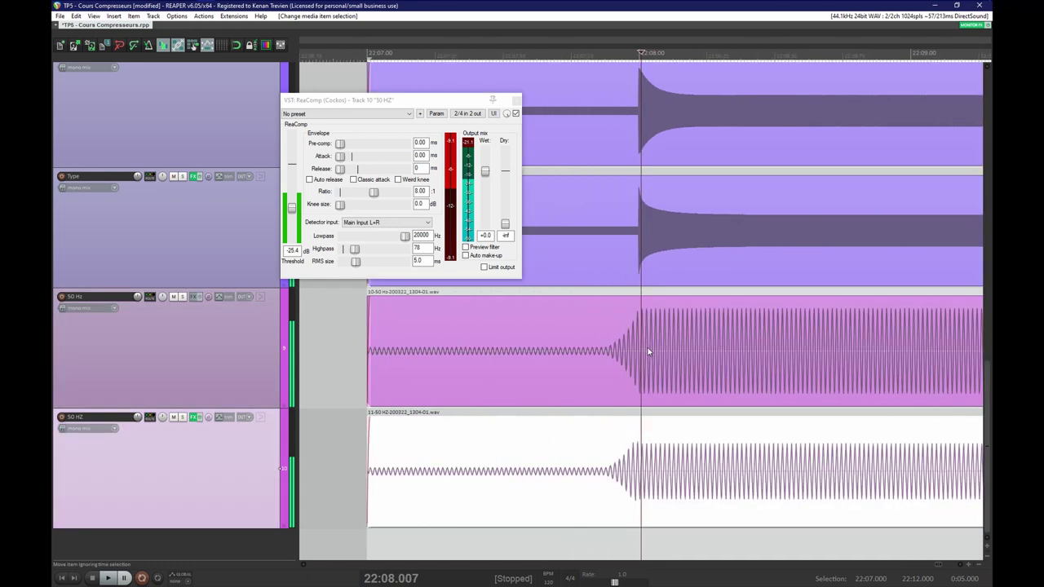
pyautogui.scroll(3, 649, 353)
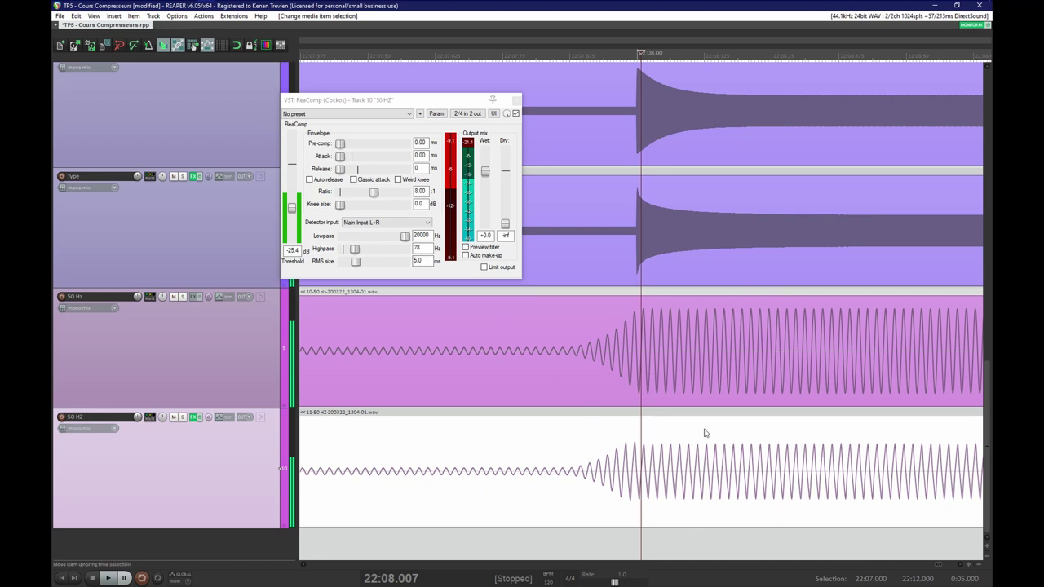
pyautogui.scroll(6, 706, 433)
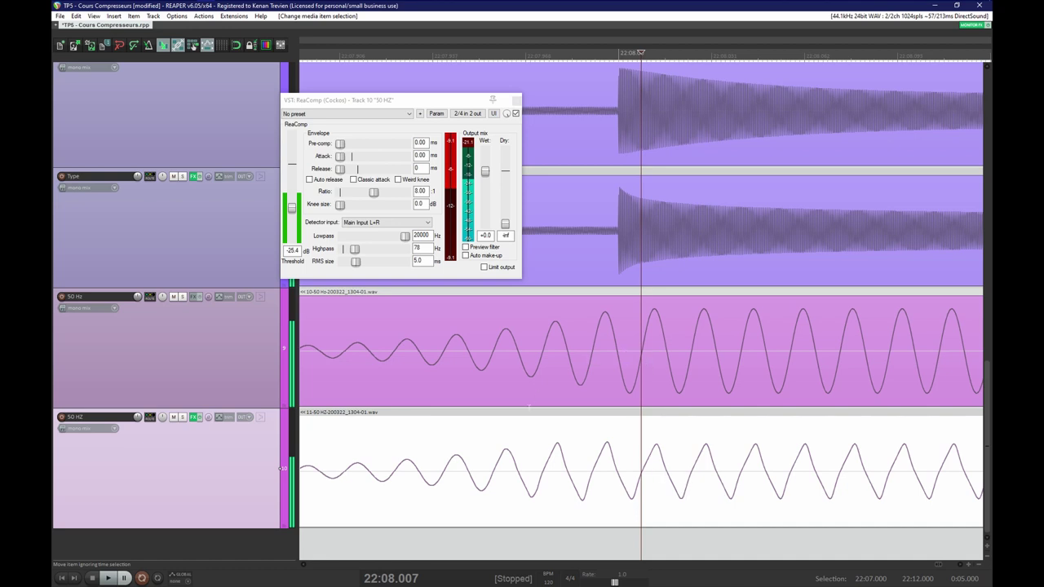
pyautogui.scroll(-4, 513, 355)
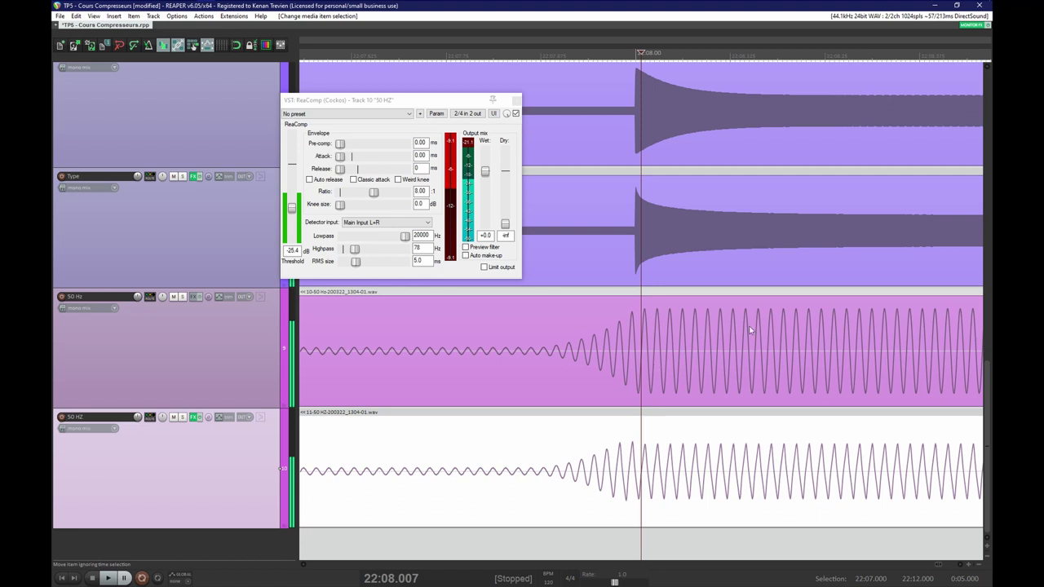
pyautogui.scroll(3, 807, 339)
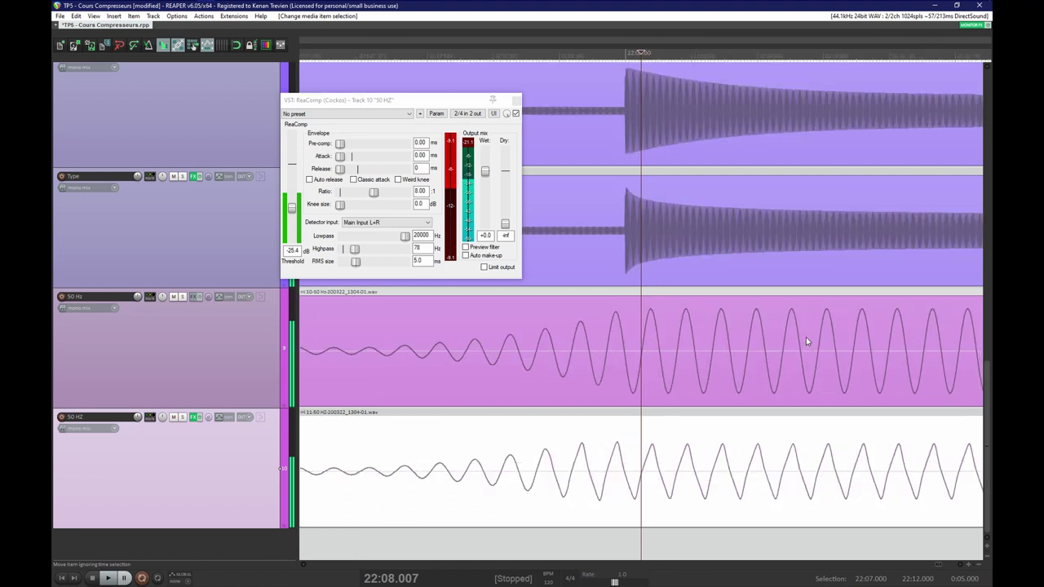
pyautogui.scroll(1, 806, 337)
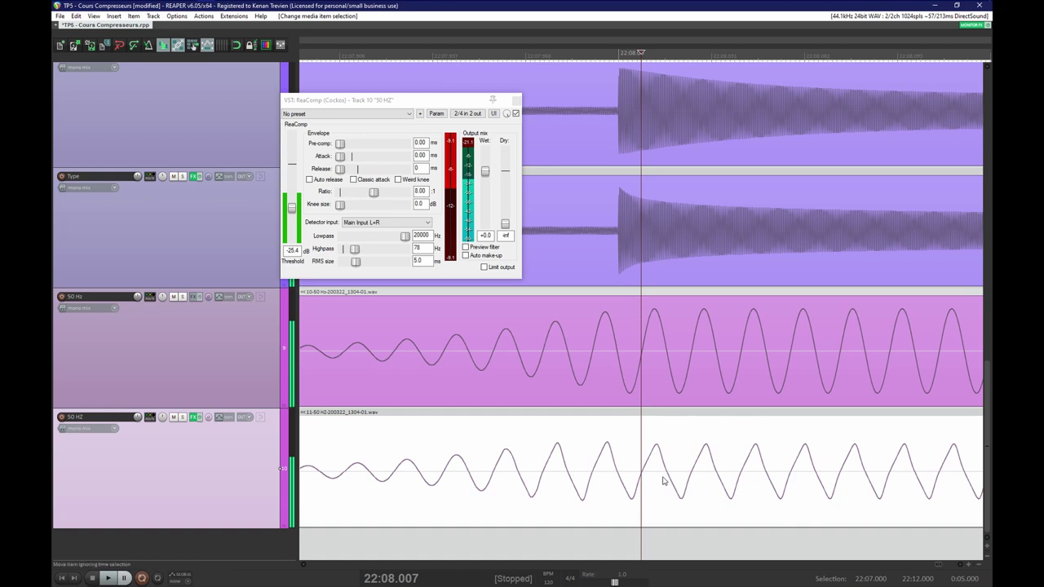
# - Select the unprocessed 50 Hz item on track 9 and place the edit cursor near its start at 22:07.108
pyautogui.scroll(-4, 666, 481)
pyautogui.scroll(-3, 665, 477)
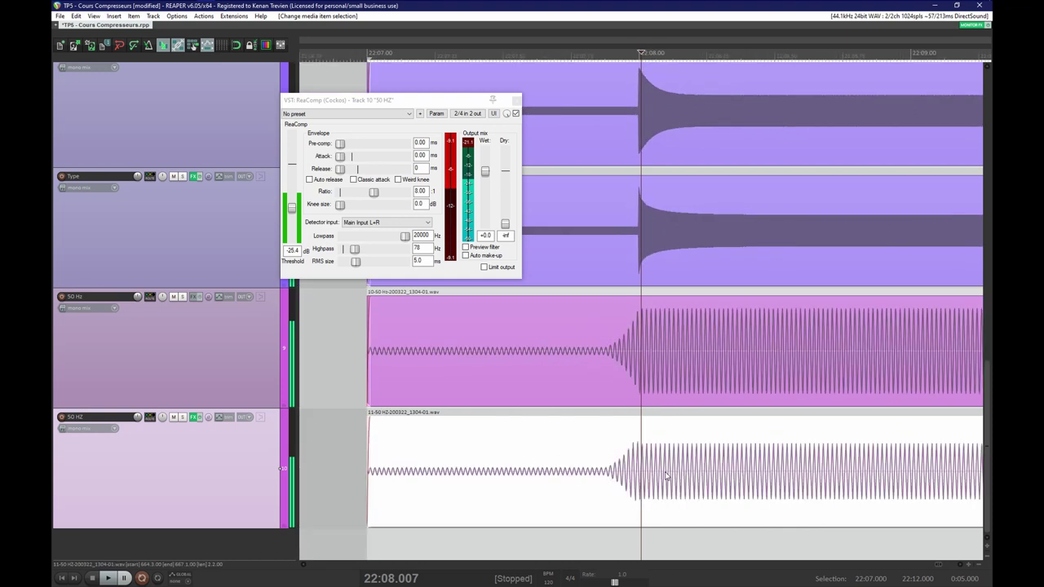
pyautogui.scroll(-2, 690, 455)
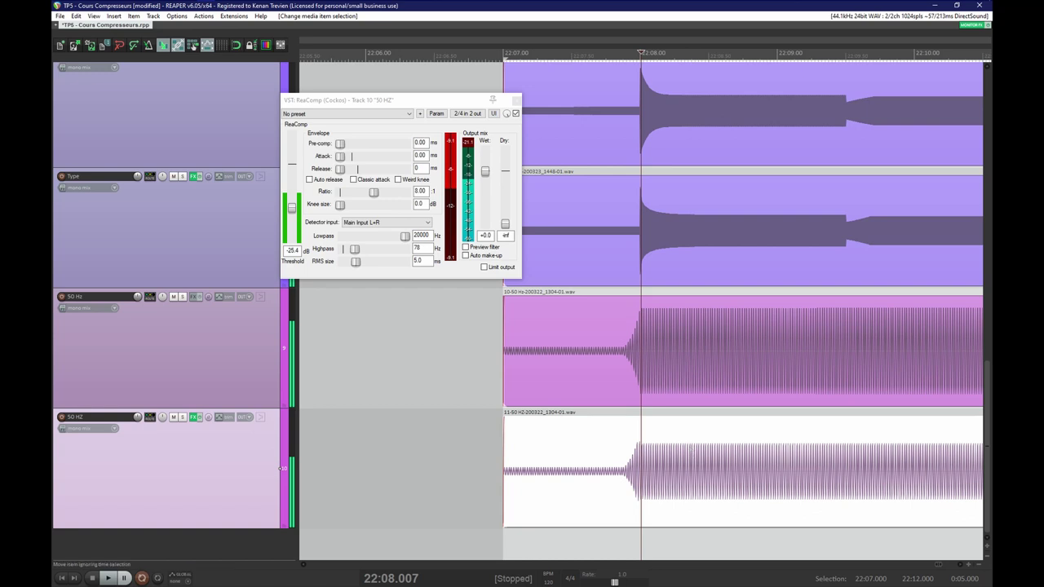
pyautogui.click(519, 324)
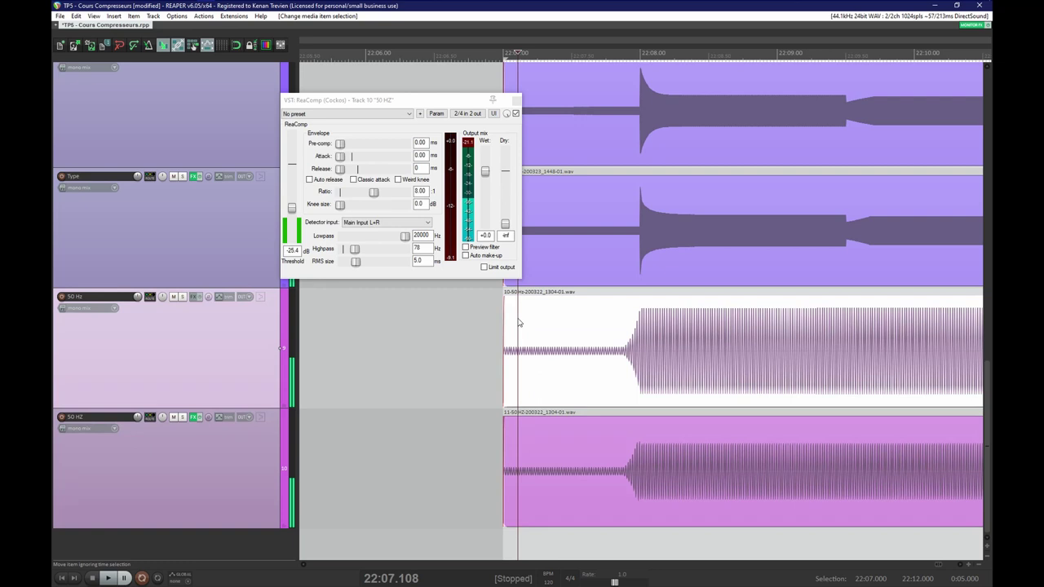